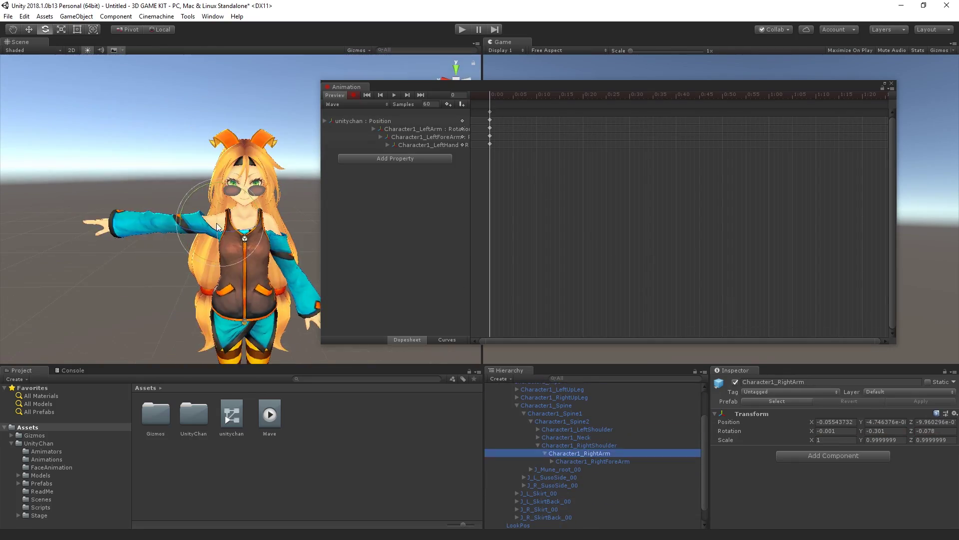
Step: Select and pose the right arm, forearm and thumb bones to record starting keys
click(593, 461)
click(580, 453)
click(575, 462)
click(552, 461)
click(595, 469)
click(559, 469)
click(613, 509)
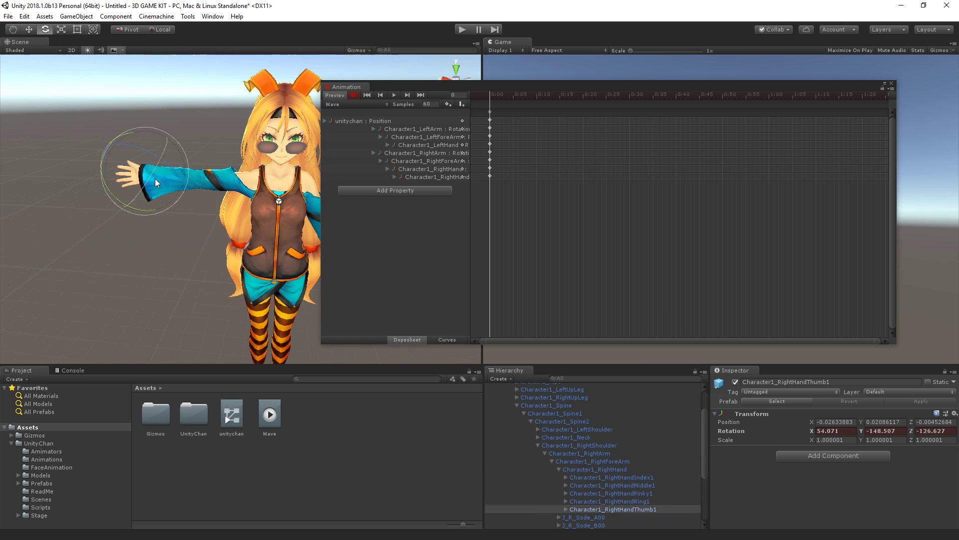
Step: At a later frame, repose the right arm and forearm for the wave and preview it
click(741, 95)
scroll(200, 200, down, 3)
click(580, 431)
click(592, 440)
click(394, 95)
Step: Copy the frame-0 starting-pose keys and paste them at about 1:25
click(565, 112)
click(592, 439)
click(491, 95)
click(491, 112)
key(ctrl+c)
click(624, 95)
key(ctrl+v)
click(394, 95)
Step: Stop the preview, check the keys at frames 0 and 48, and select Character1_RightHand
alt+drag(300, 215, 225, 215)
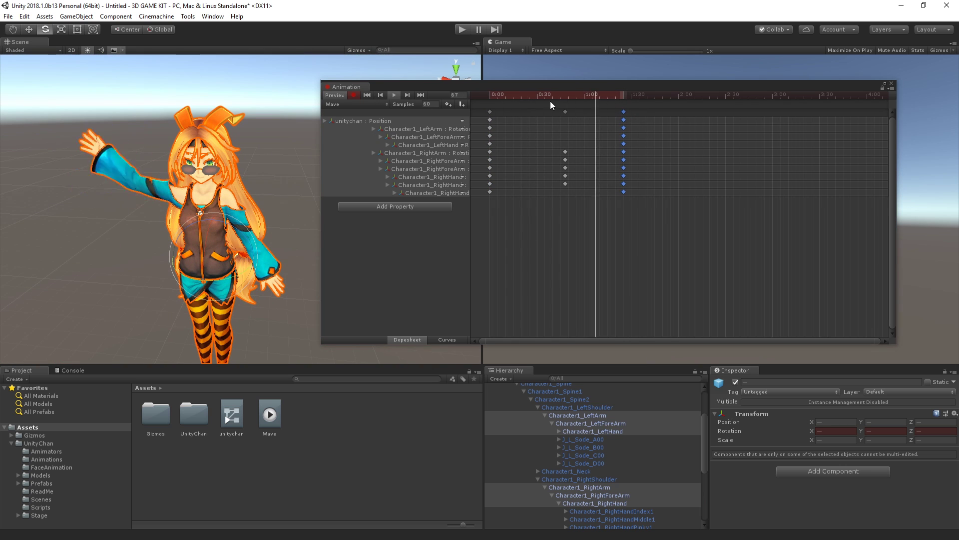
click(393, 95)
click(490, 111)
click(565, 95)
click(565, 112)
scroll(595, 450, down, 2)
click(594, 443)
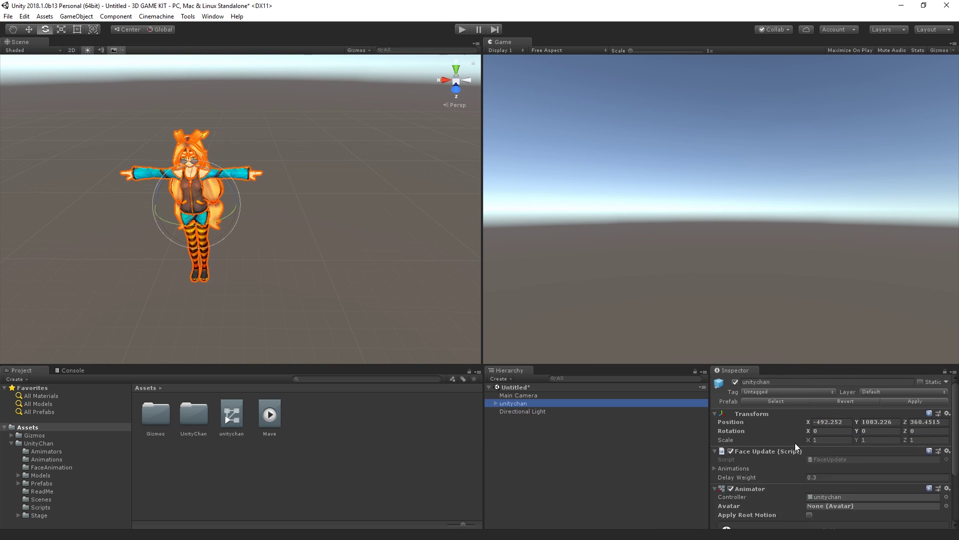
Step: Remove the Animator component from unitychan through its header's context menu
right_click(749, 405)
click(794, 426)
click(802, 495)
Step: Select the Wave clip and briefly toggle the Inspector's property view
drag(270, 413, 707, 473)
click(270, 413)
click(953, 371)
click(915, 391)
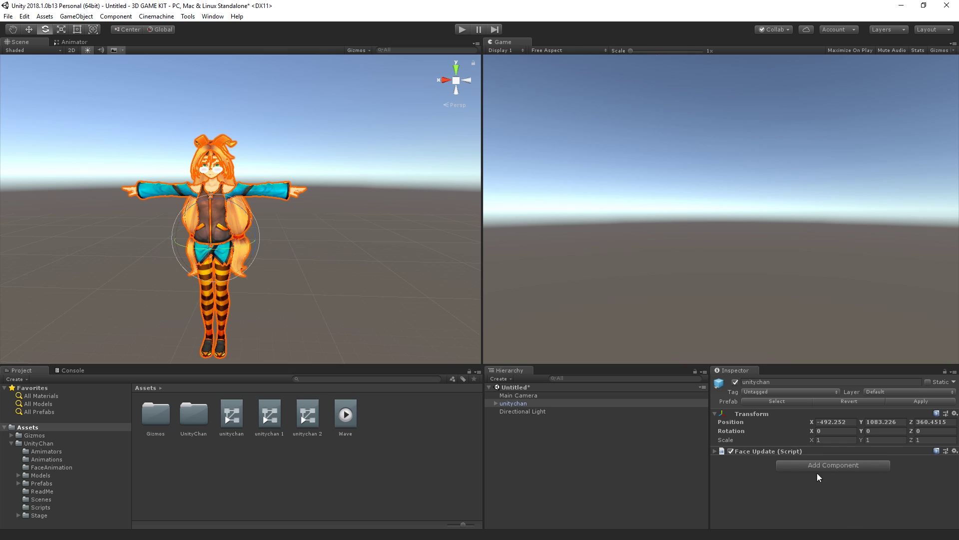
Step: Drop the Wave clip onto unitychan as an Animation component and watch her wave in Play mode
drag(340, 420, 875, 487)
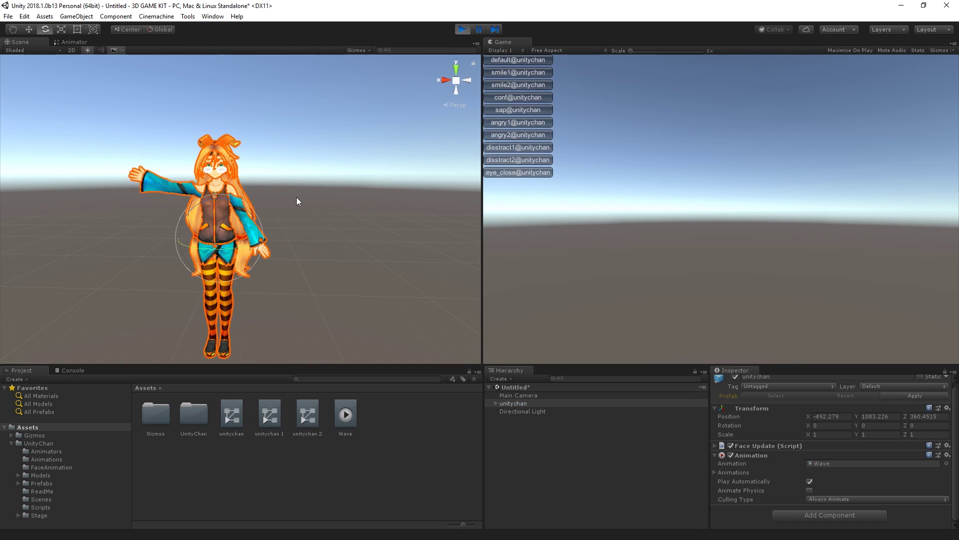
key(s)
right_drag(285, 220, 332, 260)
double_click(543, 396)
double_click(532, 404)
right_drag(412, 253, 419, 231)
click(525, 395)
right_drag(316, 259, 283, 164)
key(w)
key(w)
scroll(294, 168, down, 10)
Step: Stop Play mode, reselect unitychan and expand her whole bone tree
key(ctrl+p)
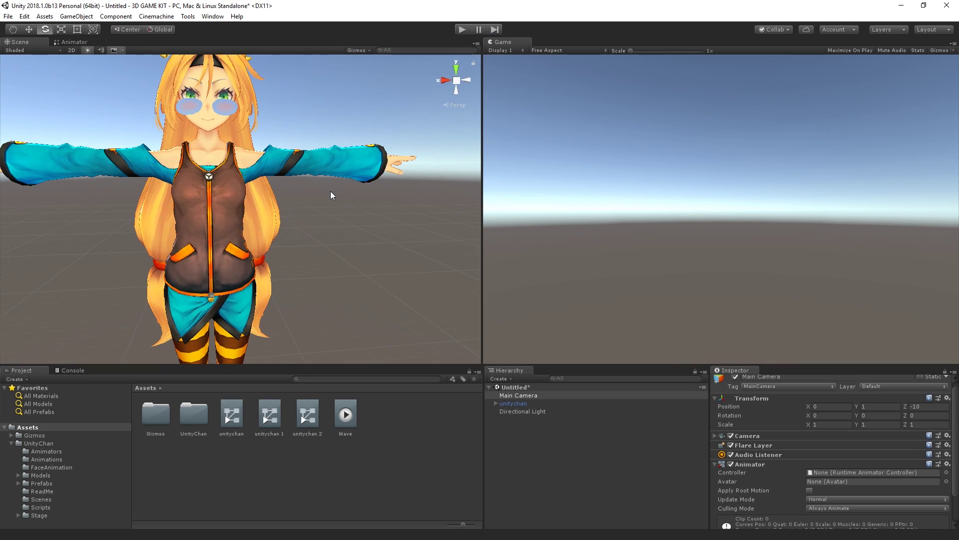
click(514, 403)
click(213, 16)
alt+click(494, 403)
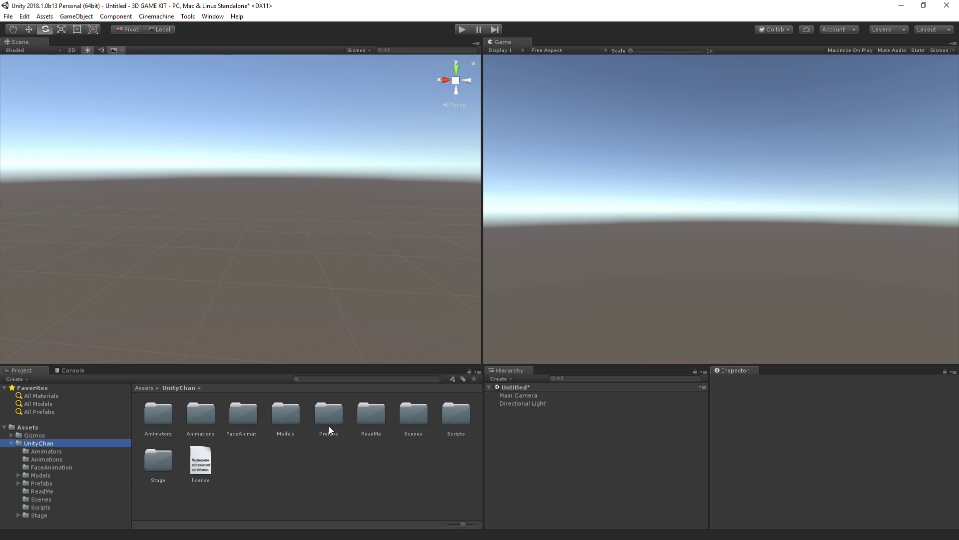
Step: Open the Prefabs folder and drag the unitychan prefab into the scene
double_click(329, 415)
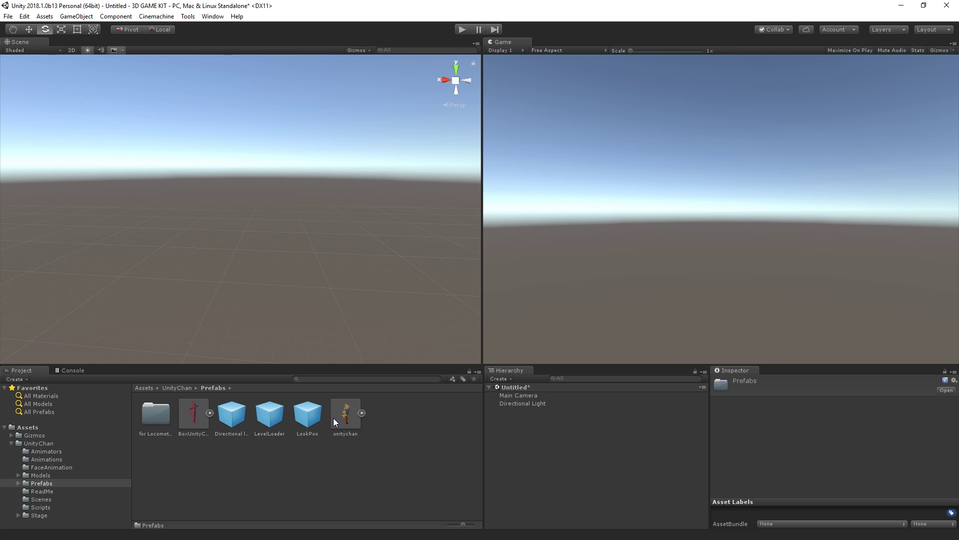
drag(346, 422, 250, 265)
mouse_move(292, 260)
right_down()
mouse_move(308, 265)
mouse_move(307, 303)
mouse_move(285, 271)
mouse_move(289, 259)
right_up()
key(w)
key(s)
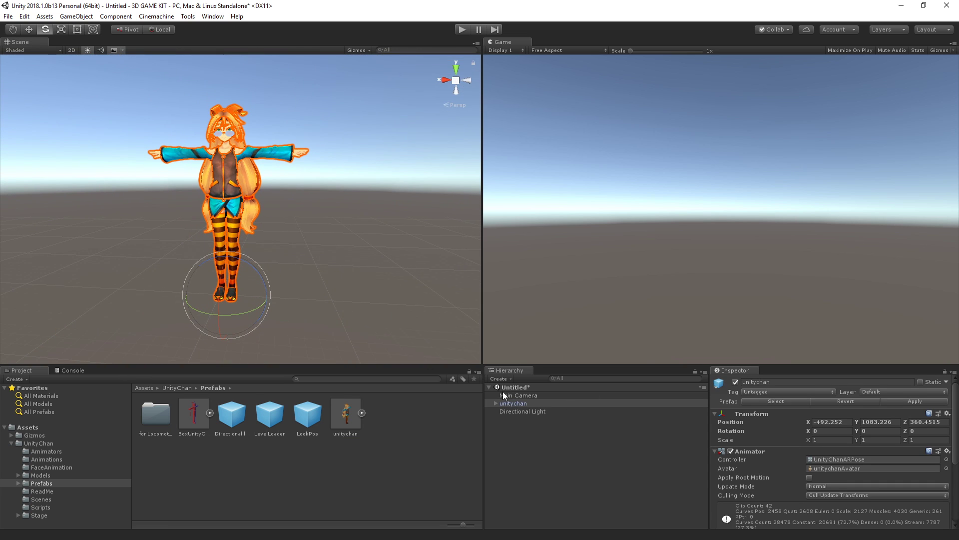
Step: Expand unitychan > Character1_Reference > Character1_Hips and select Character1_LeftUpLeg
click(495, 400)
click(496, 403)
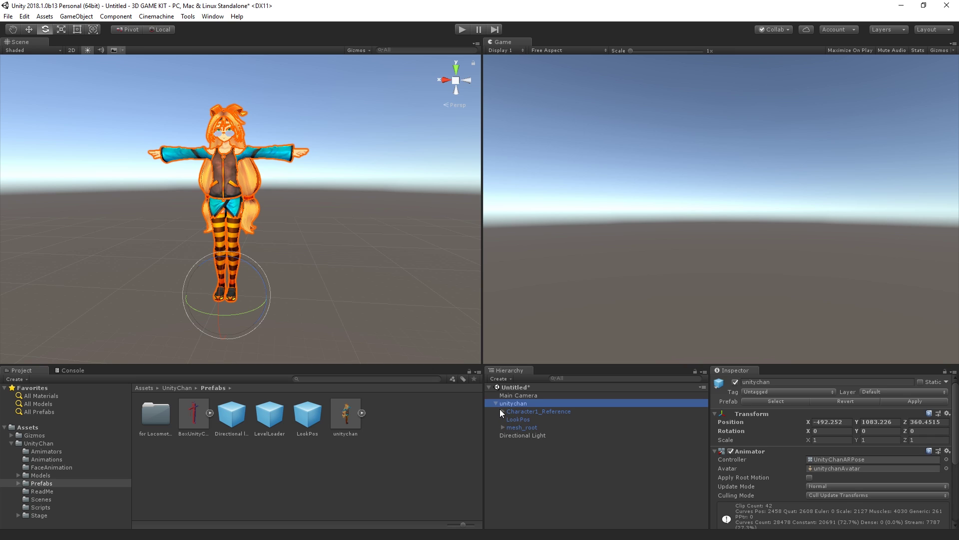
click(503, 410)
click(510, 419)
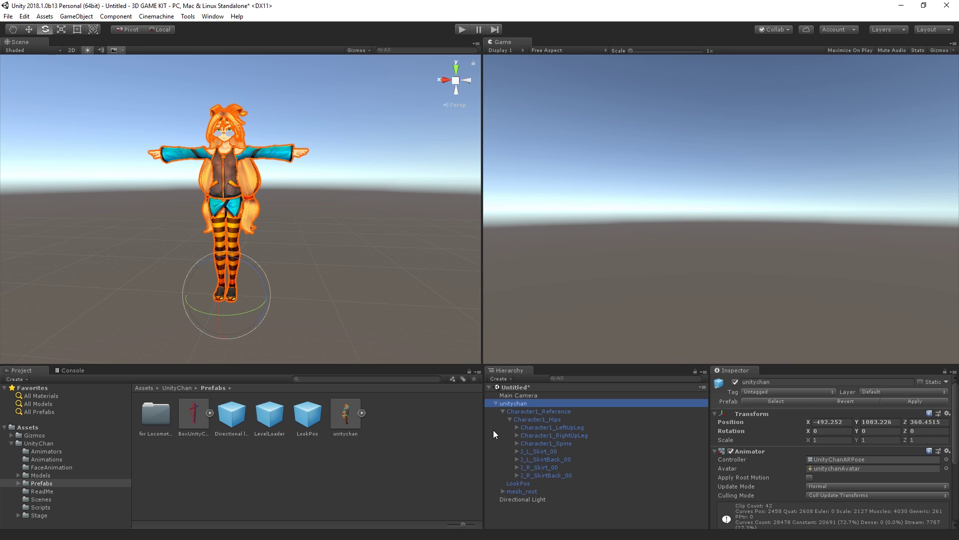
click(550, 427)
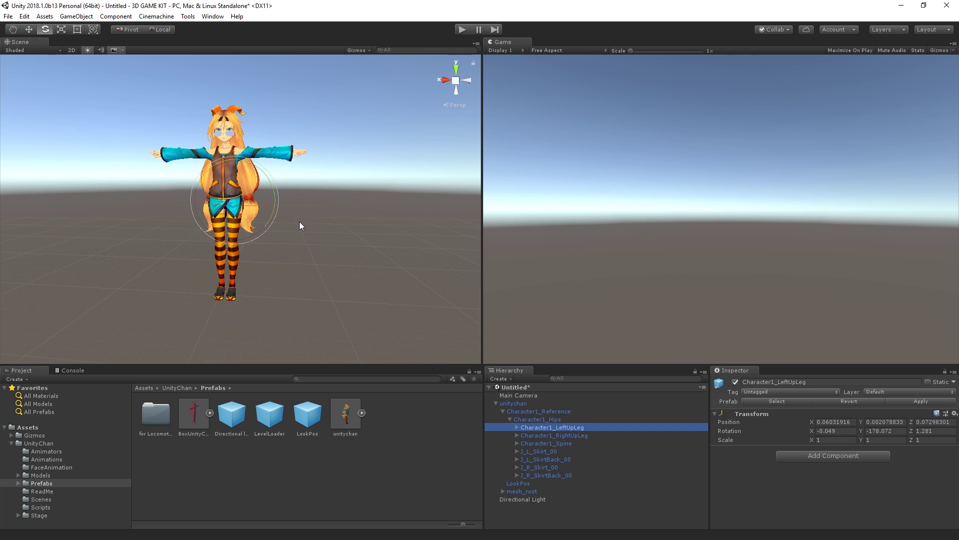
Step: Swing the left leg both ways to test the rig, undoing each rotation
right_drag(298, 221, 355, 224)
key(w)
key(s)
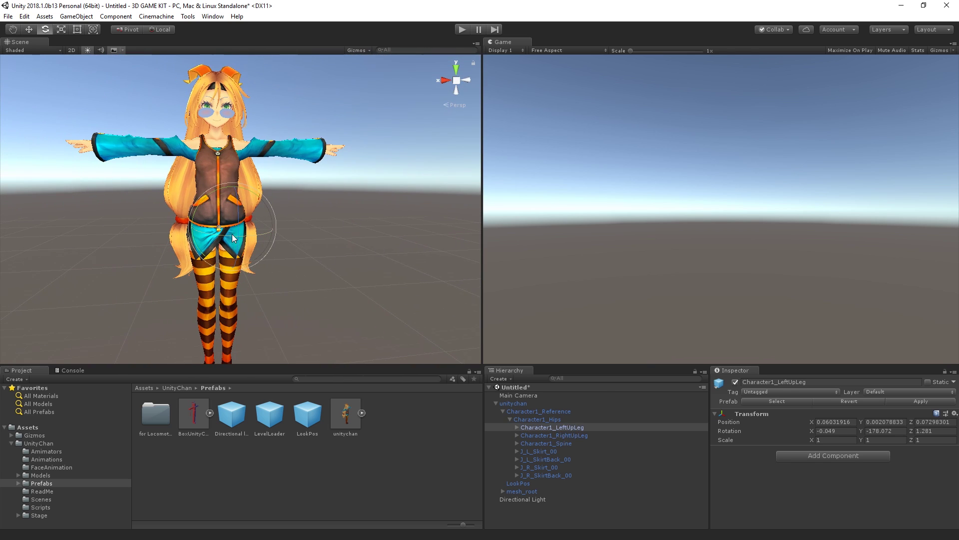
drag(239, 233, 272, 172)
key(ctrl+z)
key(s)
right_drag(276, 201, 284, 233)
key(w)
key(s)
mouse_move(252, 191)
mouse_down()
mouse_move(259, 94)
mouse_move(255, 162)
mouse_move(243, 186)
mouse_up()
key(ctrl+z)
key(ctrl+z)
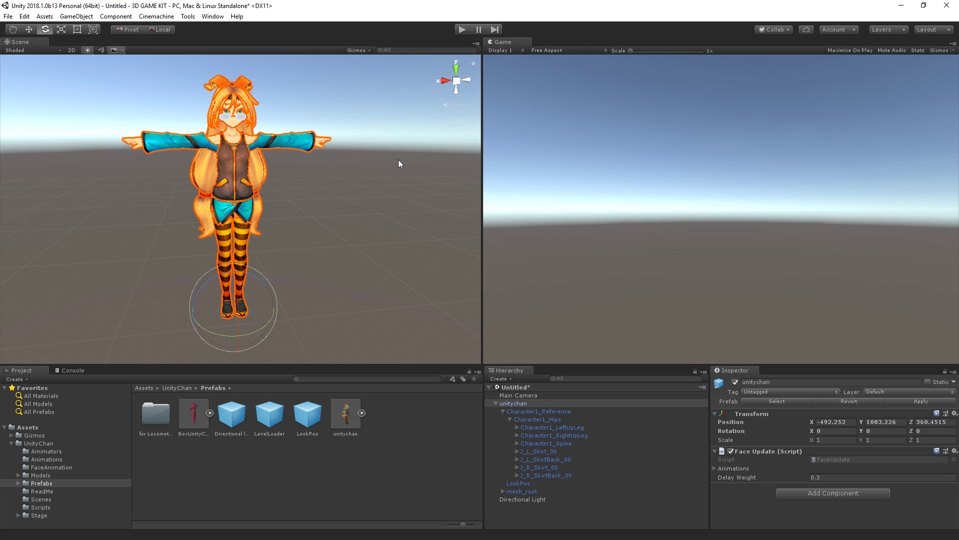
Step: Open the Window menu from the menu bar
click(212, 16)
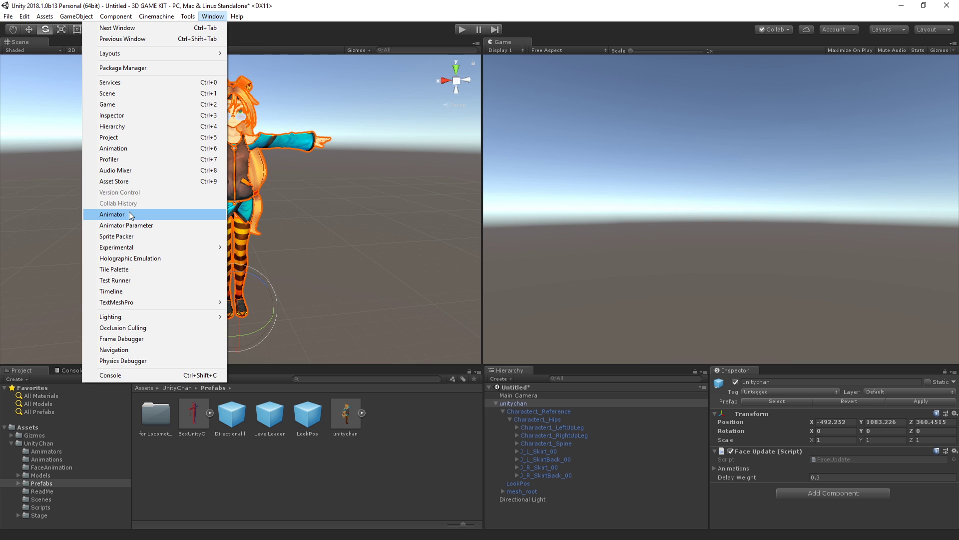
Step: Choose Window > Animation and nudge the floating Animation window into place
click(147, 151)
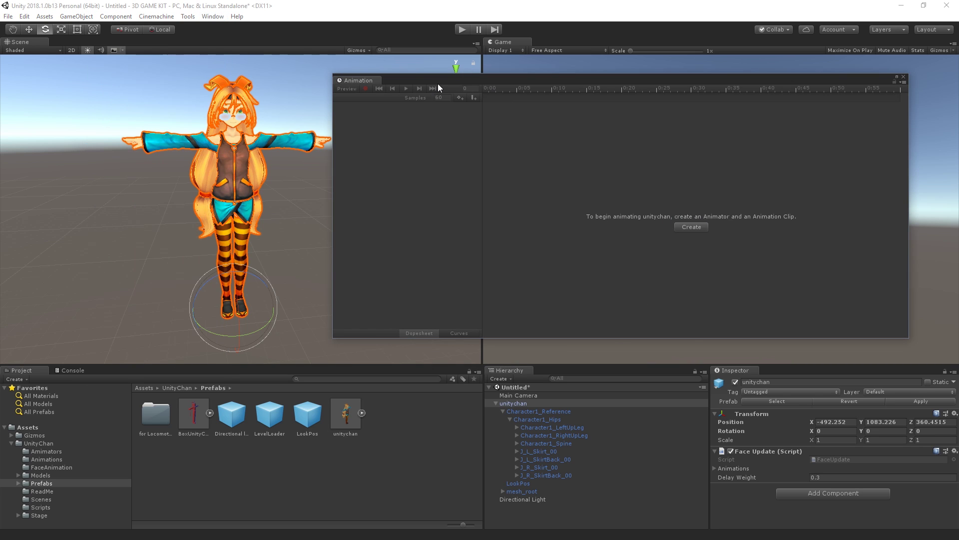
drag(438, 83, 450, 92)
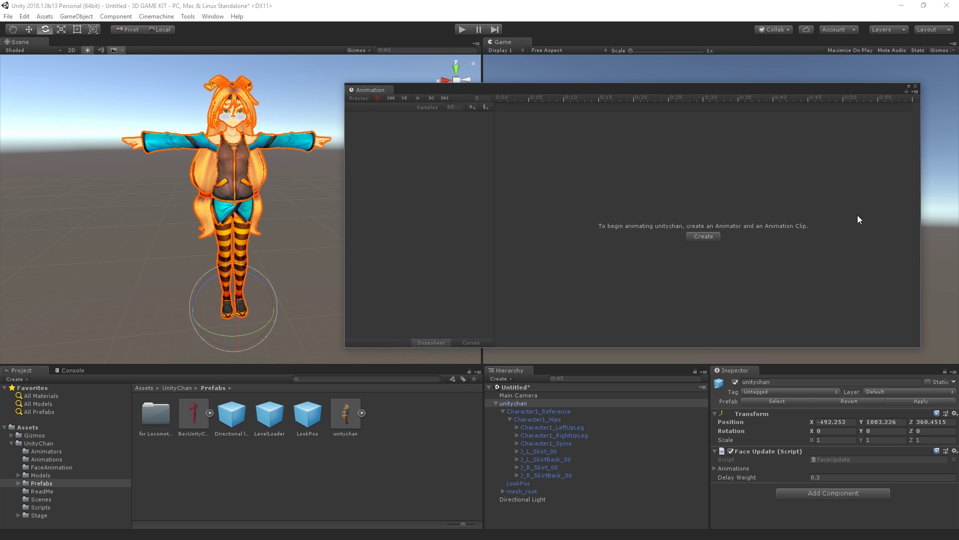
Step: Create a new animation clip saved as 'Wave', then show the top-level Assets folder
click(709, 237)
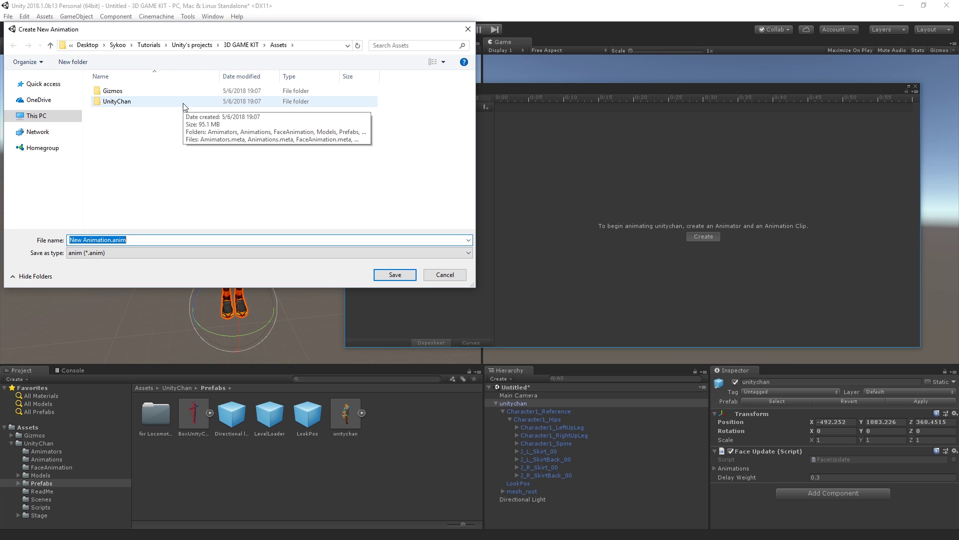
text(Wave)
key(Return)
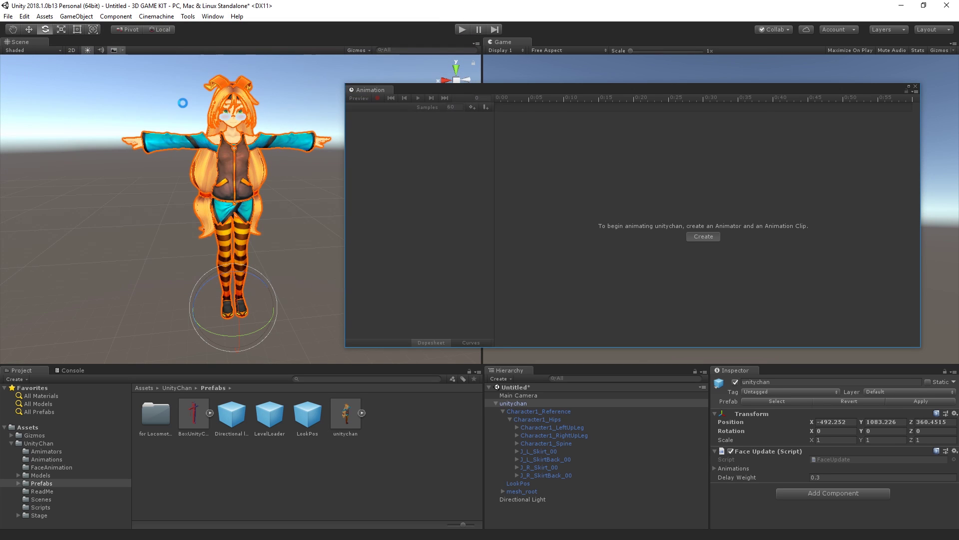
right_drag(234, 207, 204, 200)
key(s)
key(w)
click(45, 427)
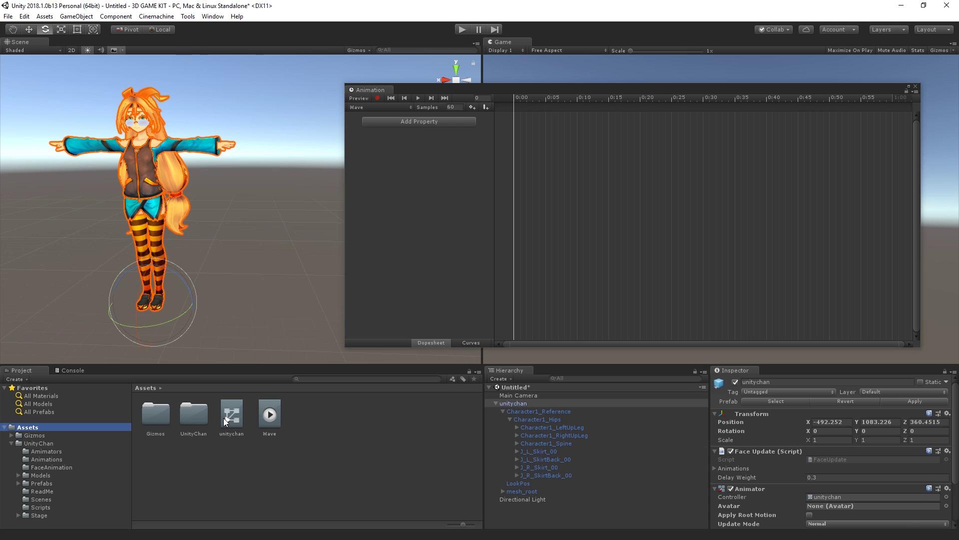
Step: Tick Legacy on the Wave clip in the Inspector's Debug view, then return to Normal view
click(224, 420)
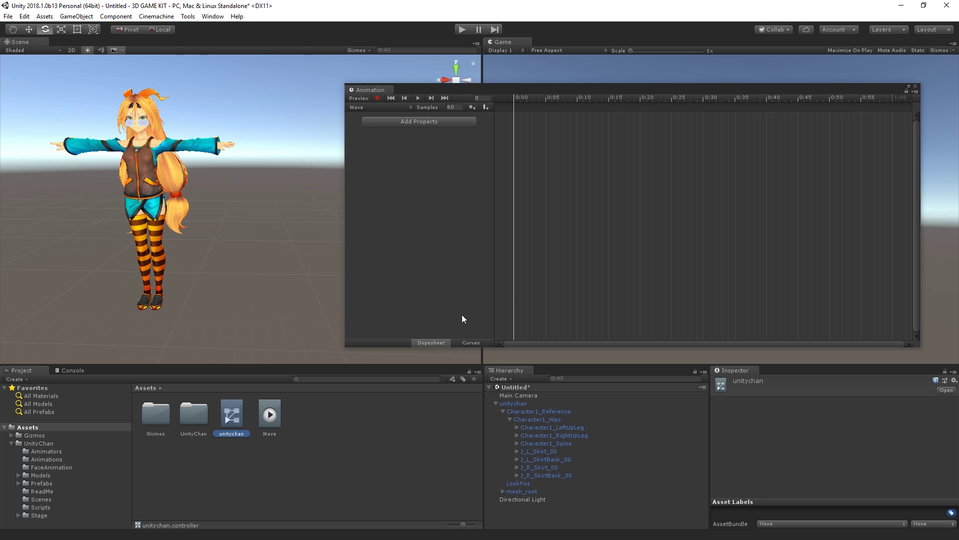
click(271, 421)
scroll(780, 423, down, 2)
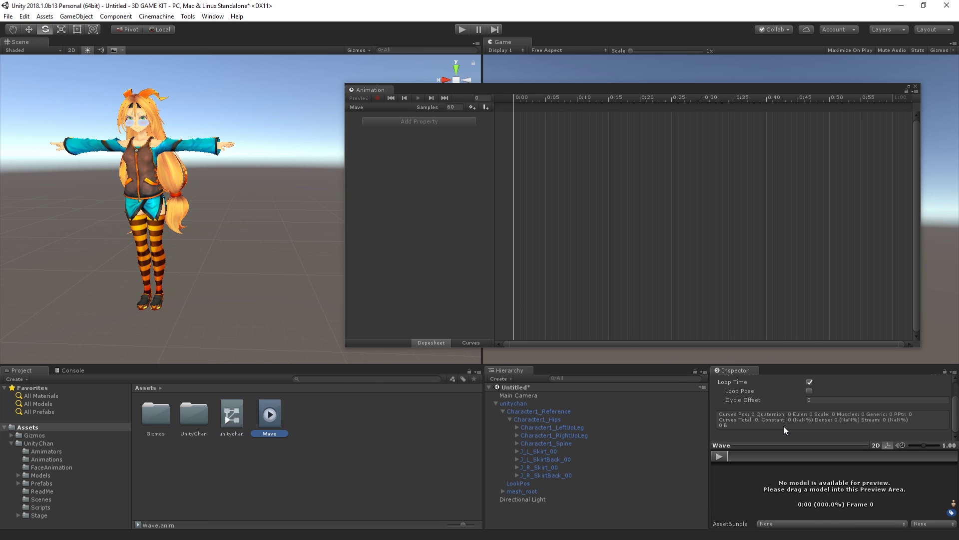
click(730, 370)
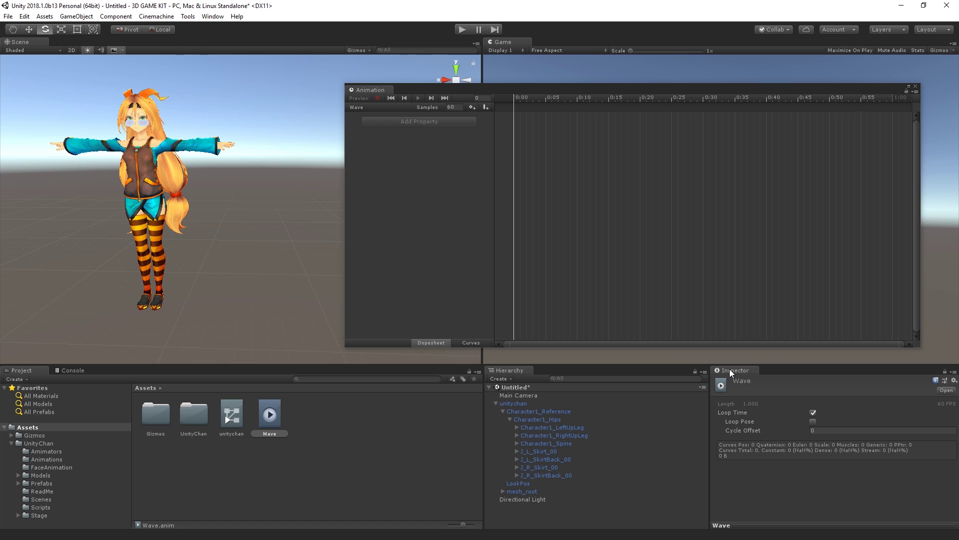
right_click(729, 370)
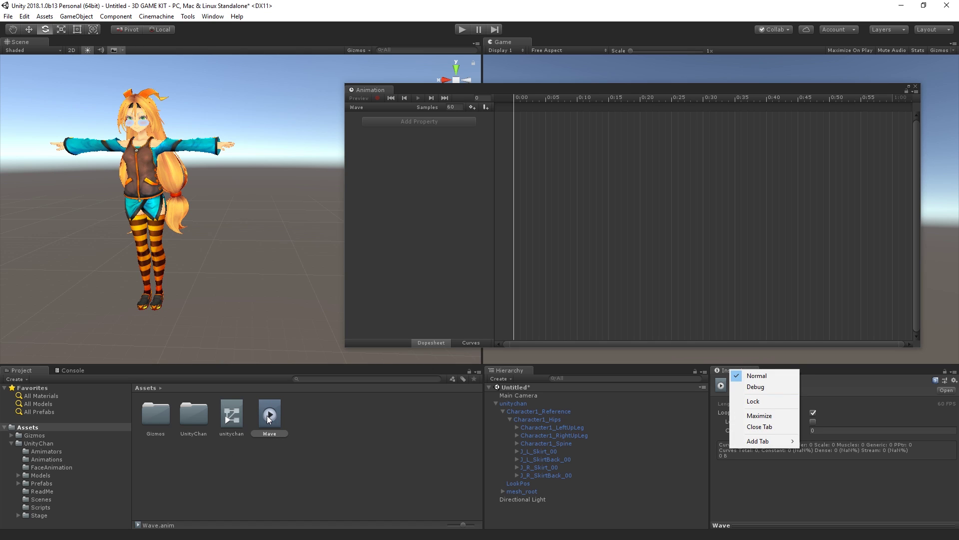
click(761, 388)
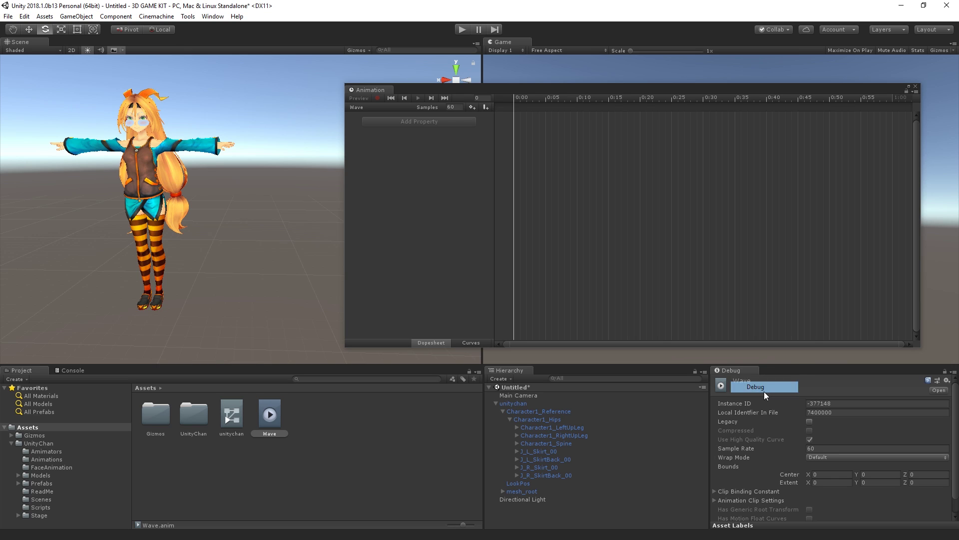
click(810, 421)
right_click(726, 373)
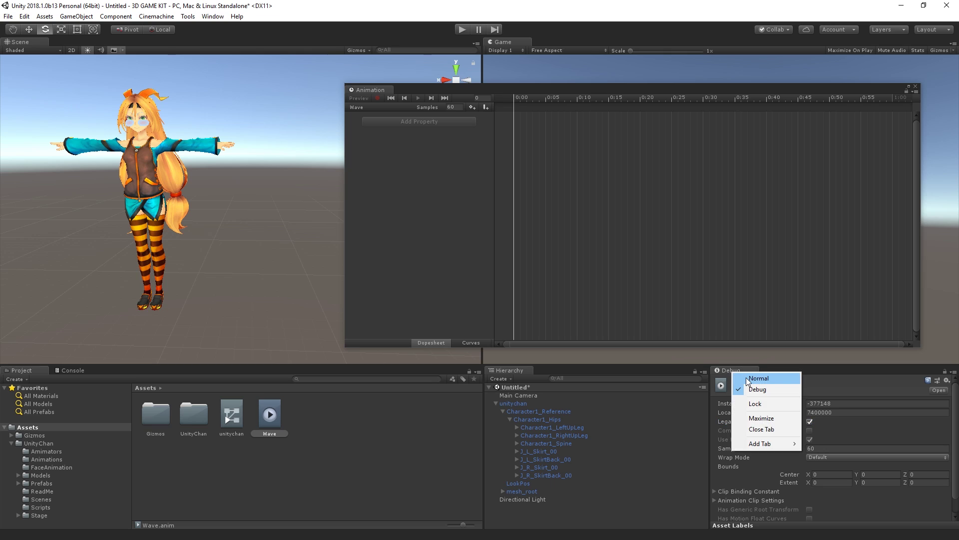
click(759, 378)
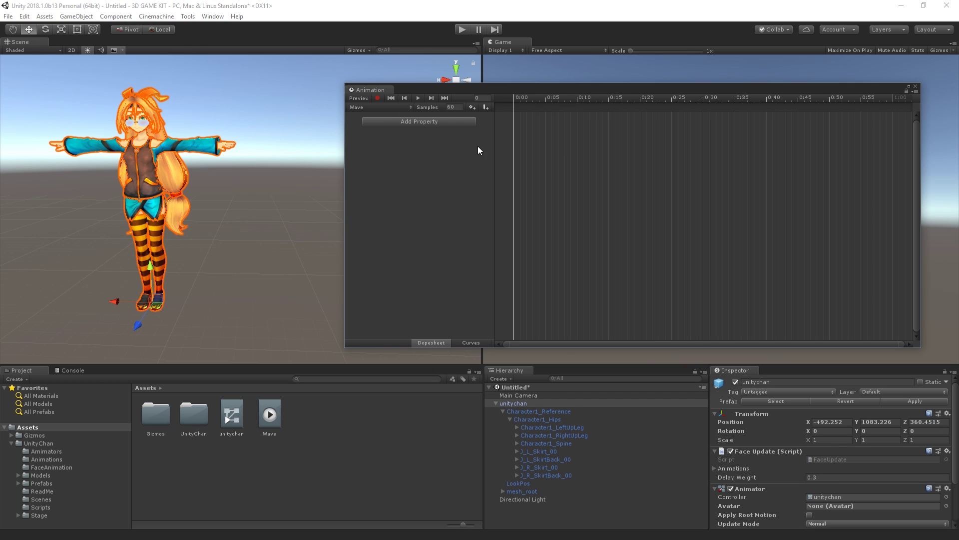
Step: Open and close the Add Property list without adding anything, then enable keyframe recording
click(420, 121)
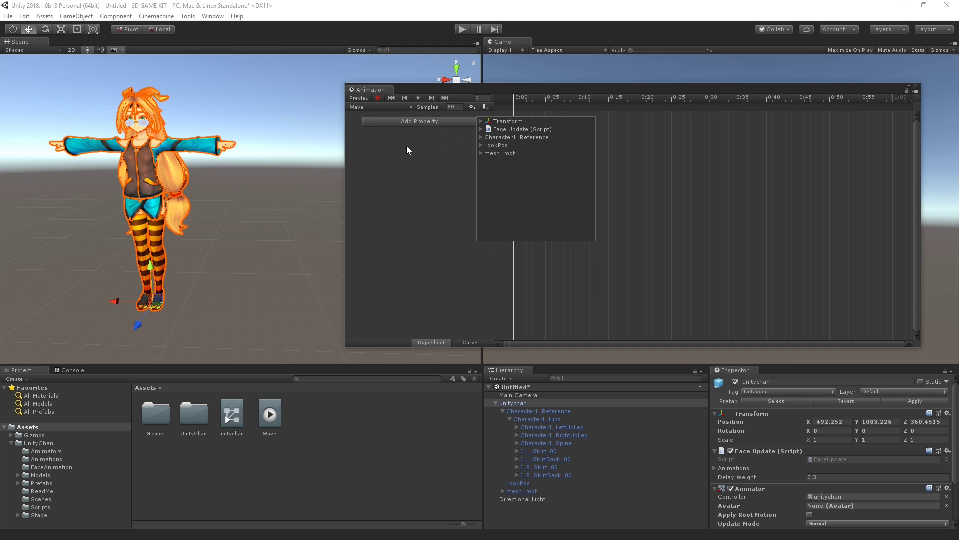
click(407, 182)
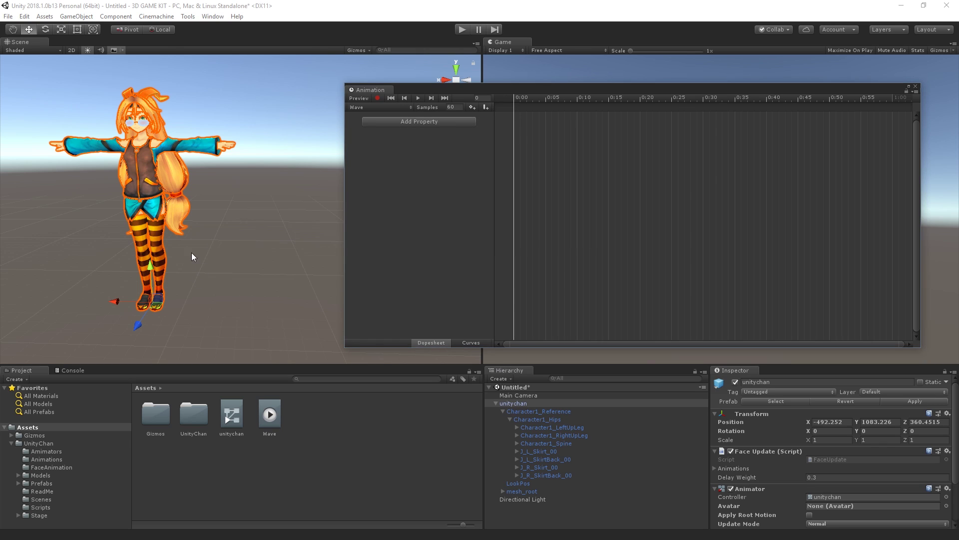
click(378, 100)
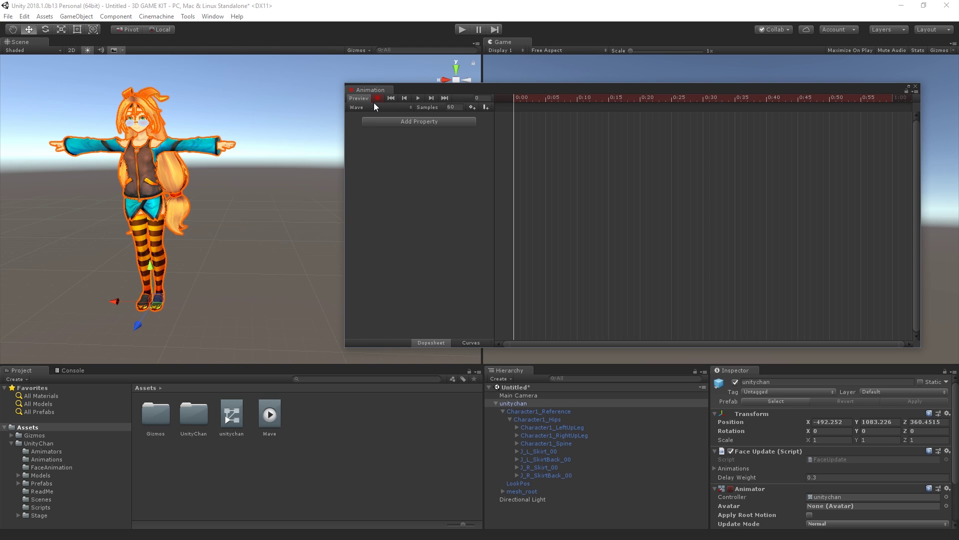
Step: Slide unitychan along X to record a Position key, undoing a stray key at frame 10
drag(113, 297, 150, 297)
mouse_move(518, 104)
mouse_down()
mouse_move(565, 100)
mouse_move(507, 102)
mouse_up()
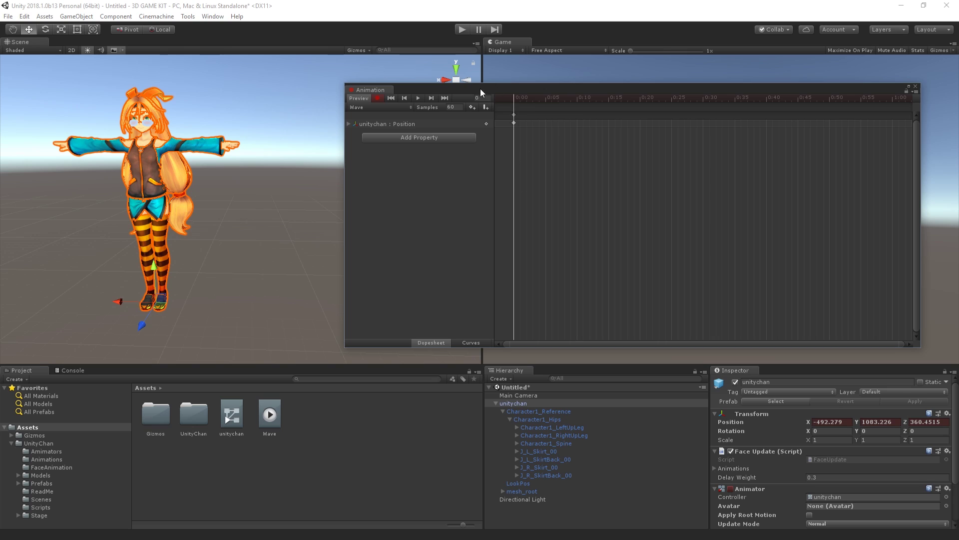
click(575, 103)
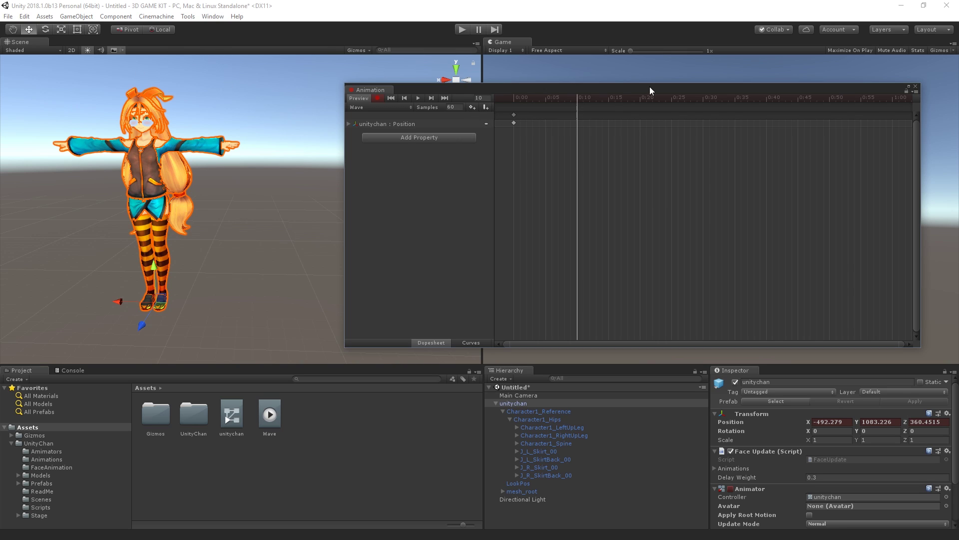
scroll(656, 152, down, 3)
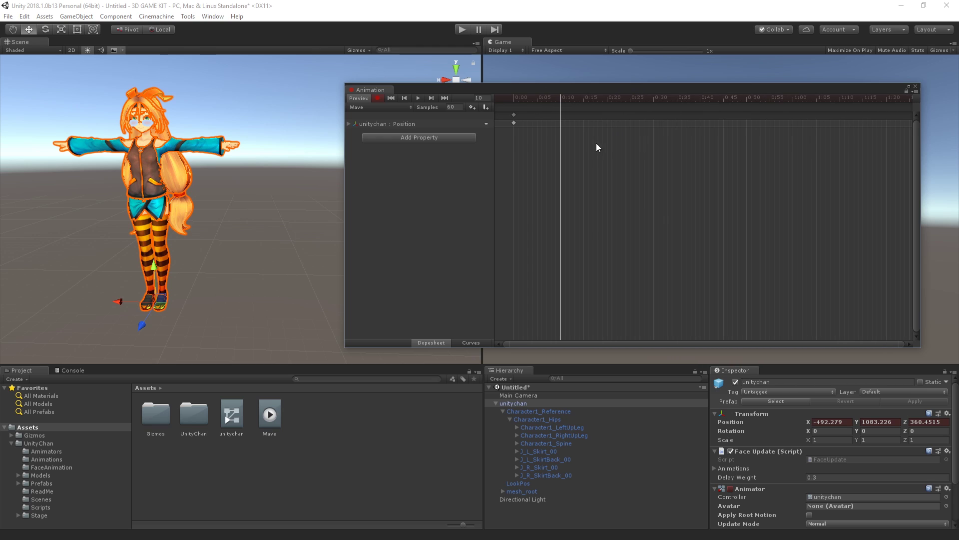
click(471, 108)
key(ctrl+z)
Step: At frame 38, rotate unitychan to Y -48.68 to record a Rotation key
right_drag(225, 147, 195, 130)
key(s)
right_drag(250, 173, 252, 175)
key(w)
alt+drag(252, 176, 250, 175)
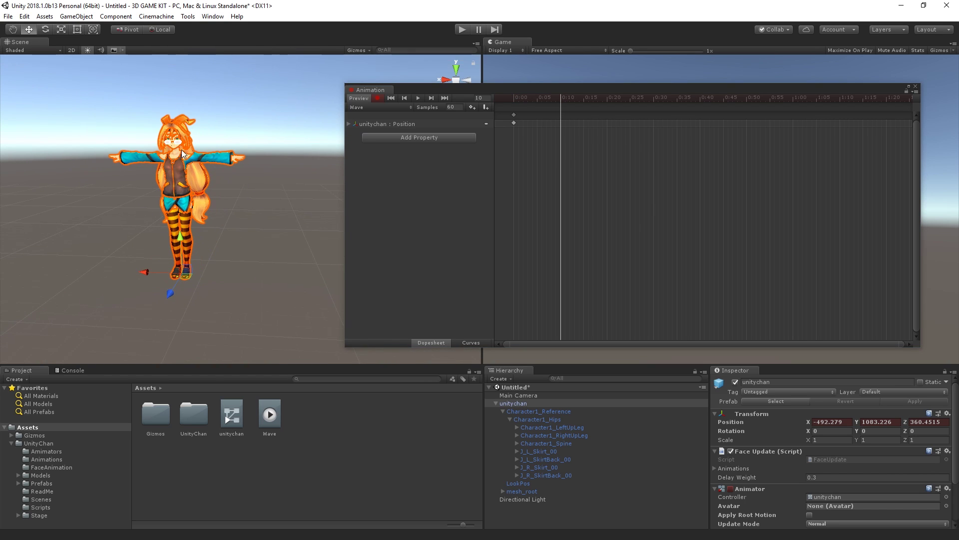
drag(617, 98, 691, 100)
key(e)
drag(184, 294, 256, 296)
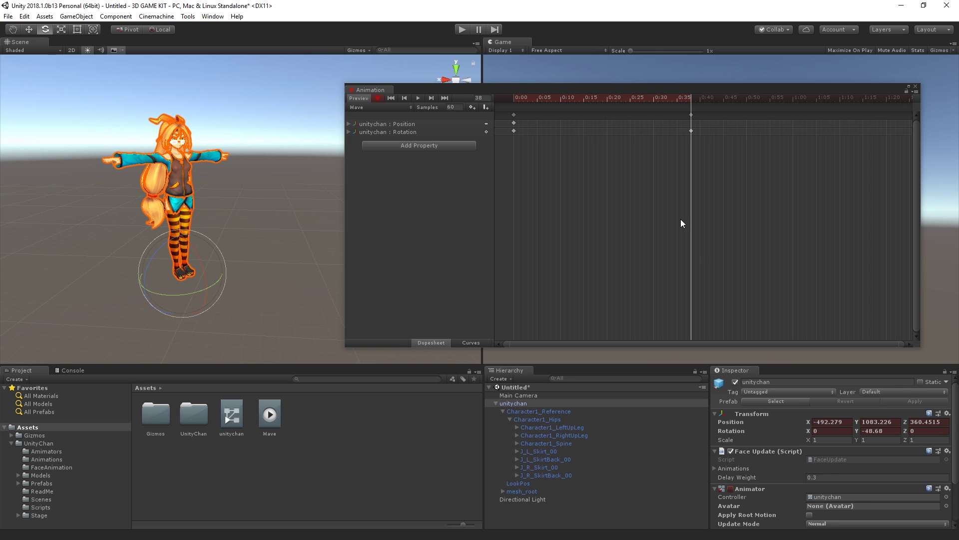
Step: Undo unitychan's recorded rotation, return the playhead to frame 0, and orbit in on her
key(ctrl+z)
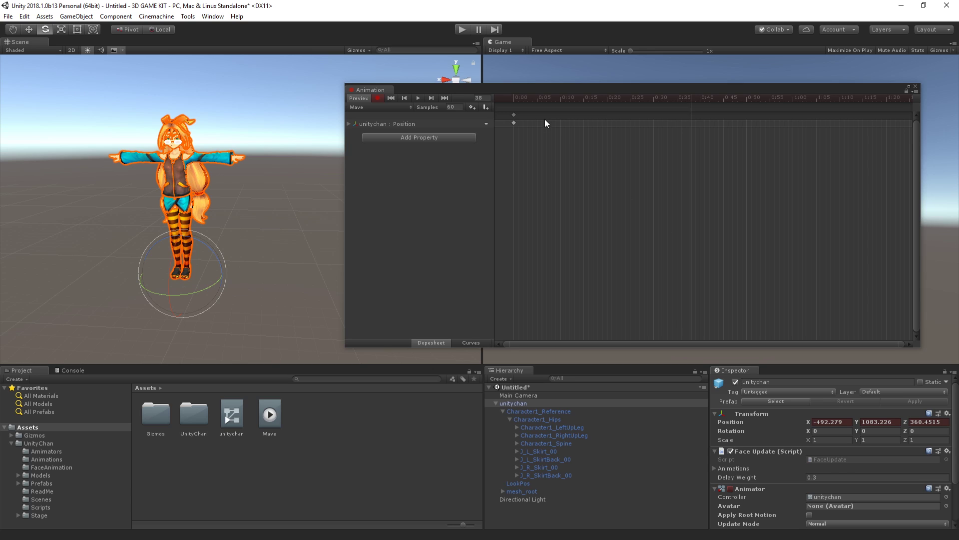
drag(526, 95, 450, 104)
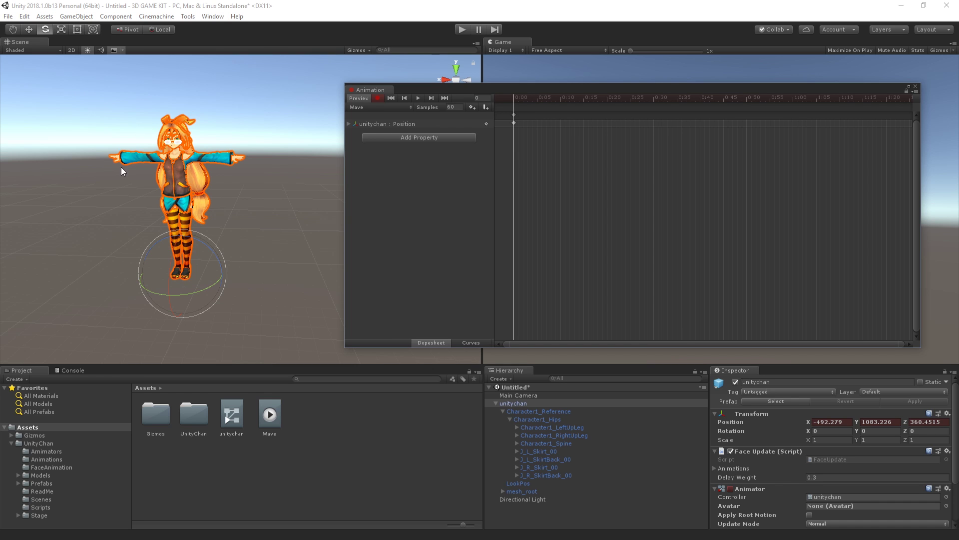
alt+drag(118, 172, 104, 202)
right_drag(104, 202, 142, 200)
key(w)
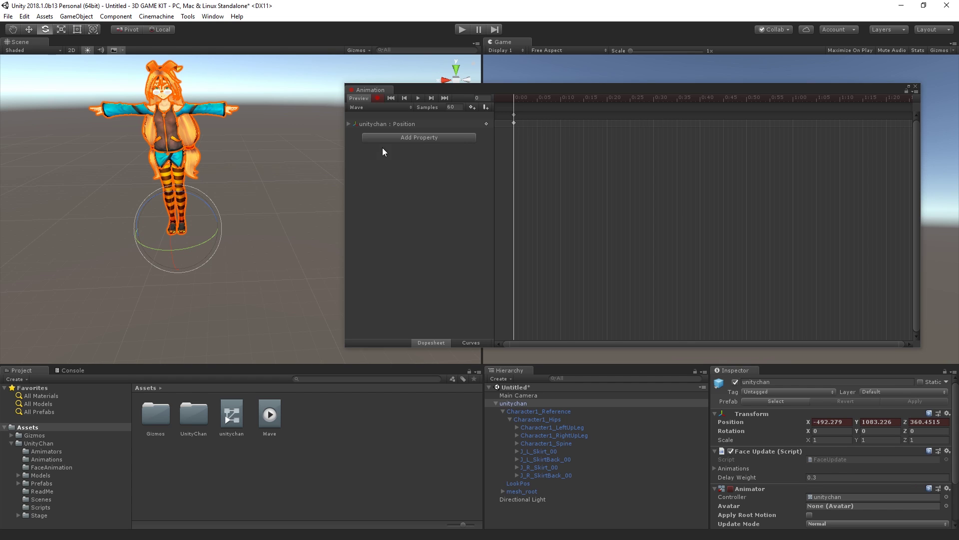
Step: Shift the Animation window left, frame the character larger, and select Character1_RightUpLeg
drag(808, 89, 749, 93)
alt+drag(137, 185, 182, 199)
scroll(178, 197, up, 5)
scroll(178, 197, down, 4)
middle_drag(220, 150, 223, 172)
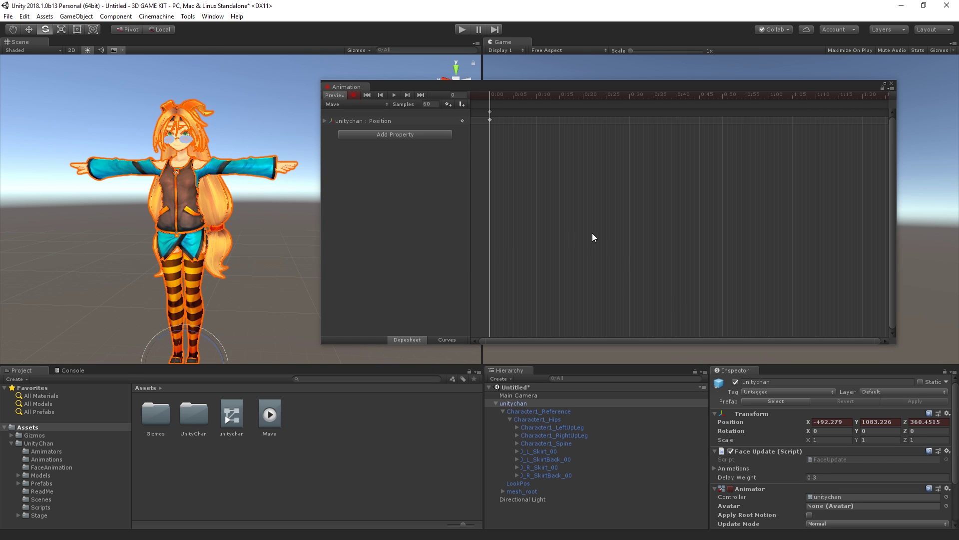
click(583, 435)
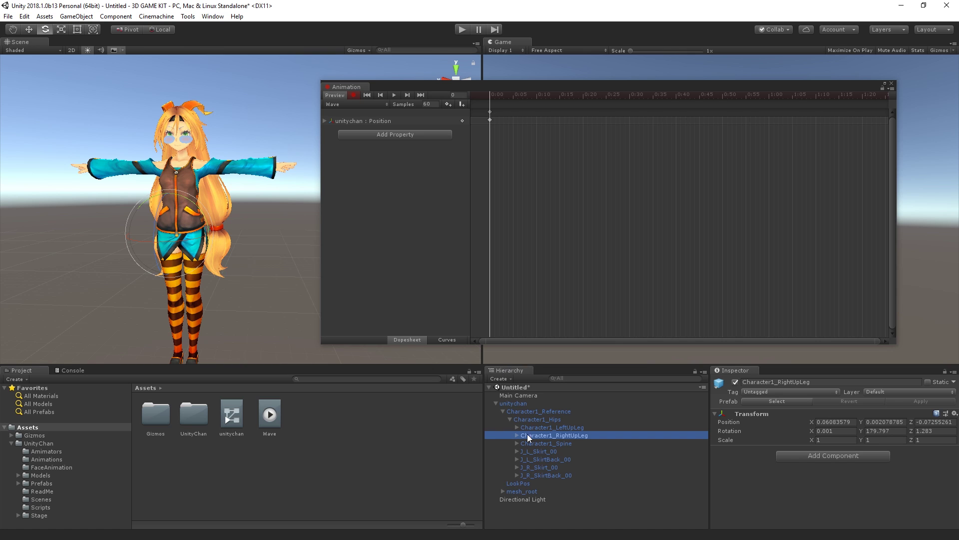
Step: Expand Spine, Spine1 and Spine2 in the Hierarchy and select Character1_LeftShoulder
key(w)
double_click(547, 432)
click(517, 444)
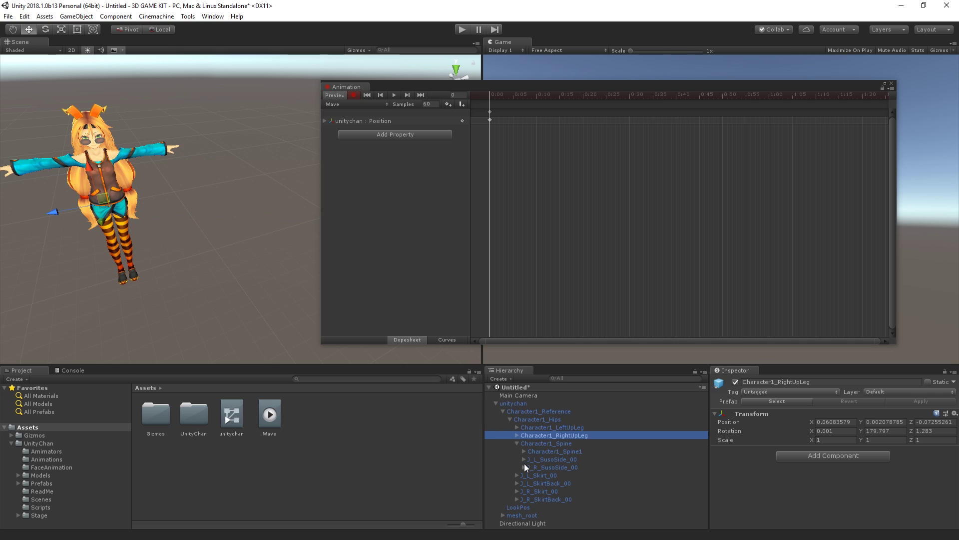
click(524, 452)
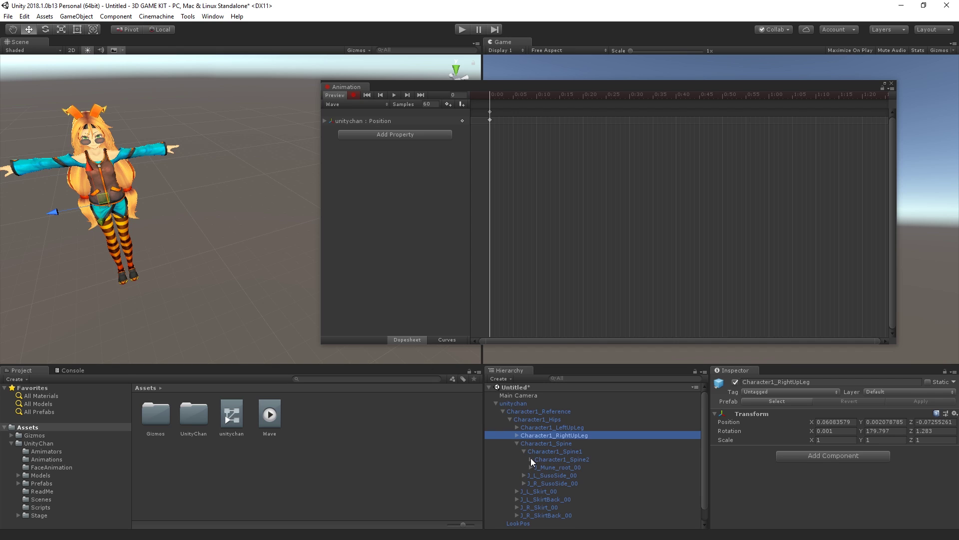
click(531, 458)
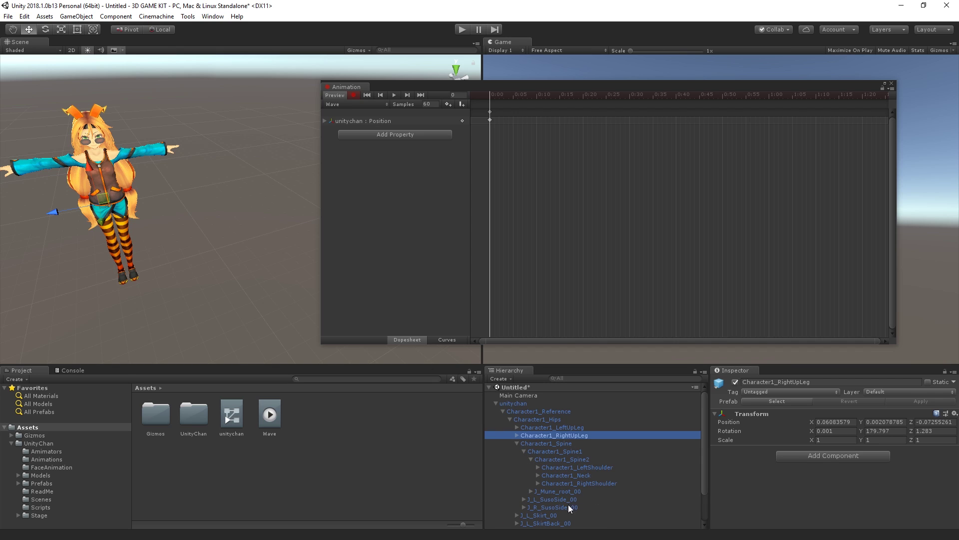
click(578, 465)
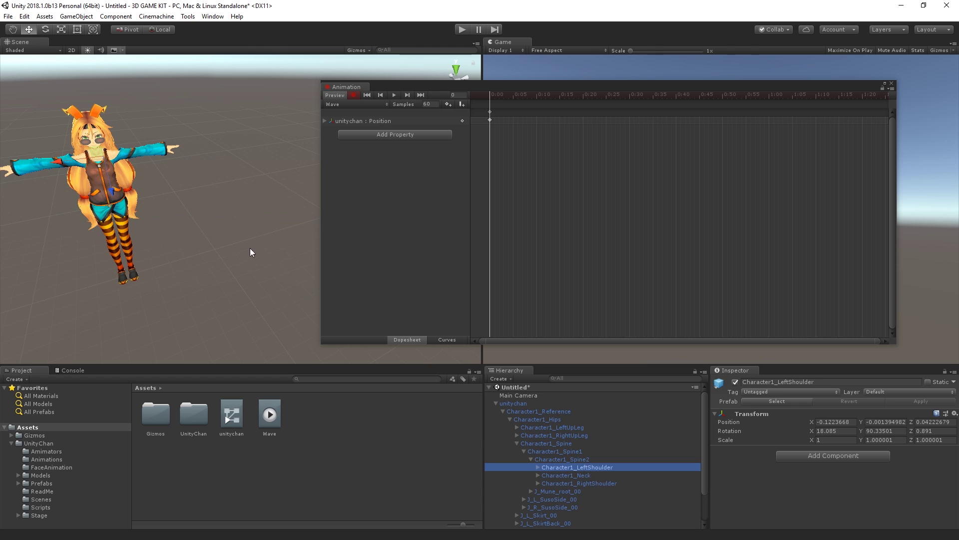
right_drag(240, 241, 159, 202)
key(w)
scroll(159, 202, down, 5)
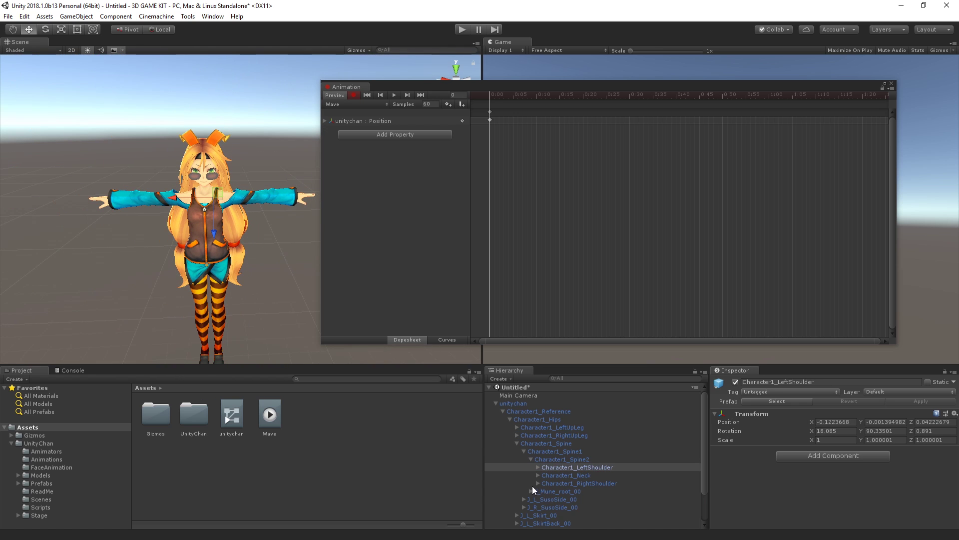
Step: Expand LeftShoulder, try rotating the shoulder with the Rotate tool, then undo it
click(538, 467)
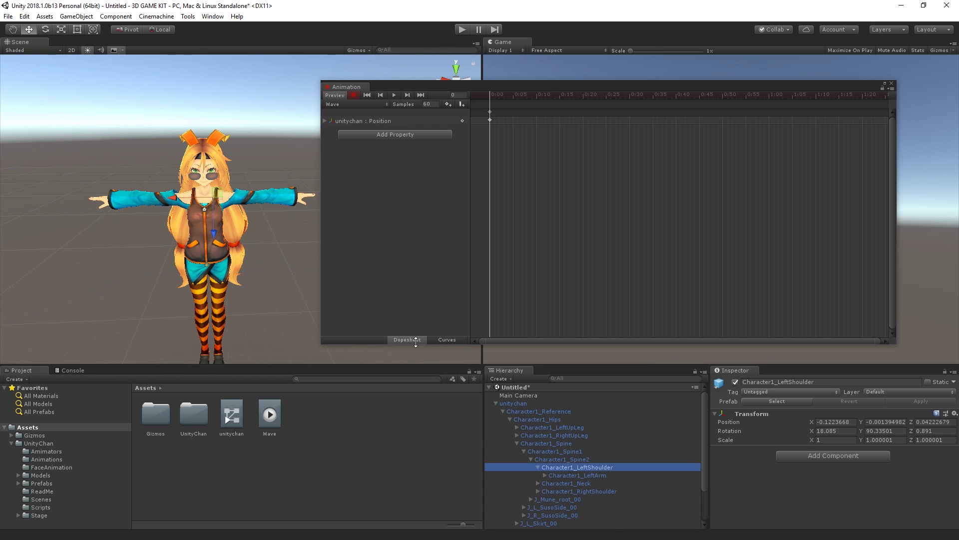
key(w)
right_drag(239, 216, 214, 203)
key(e)
mouse_move(228, 167)
mouse_down()
mouse_move(260, 245)
mouse_move(223, 170)
mouse_move(212, 176)
mouse_up()
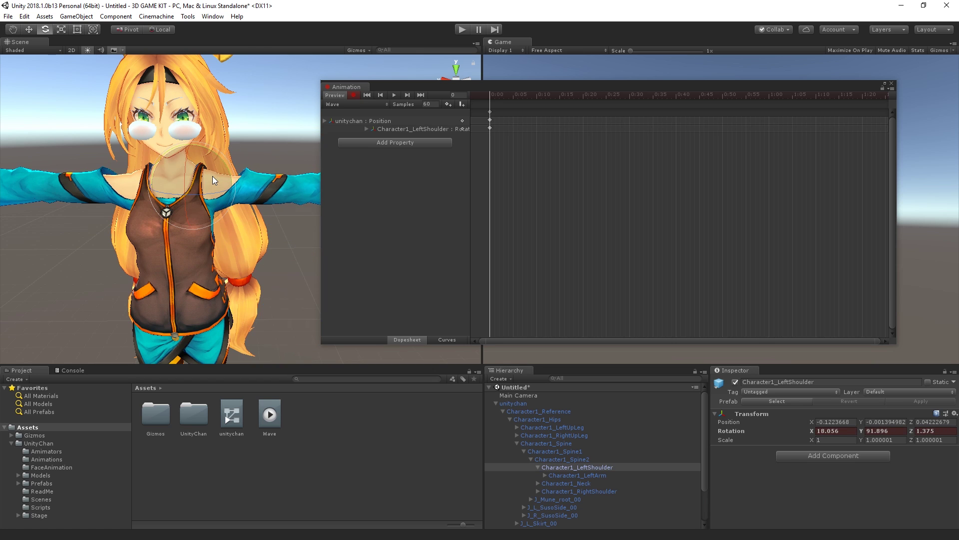
key(ctrl+z)
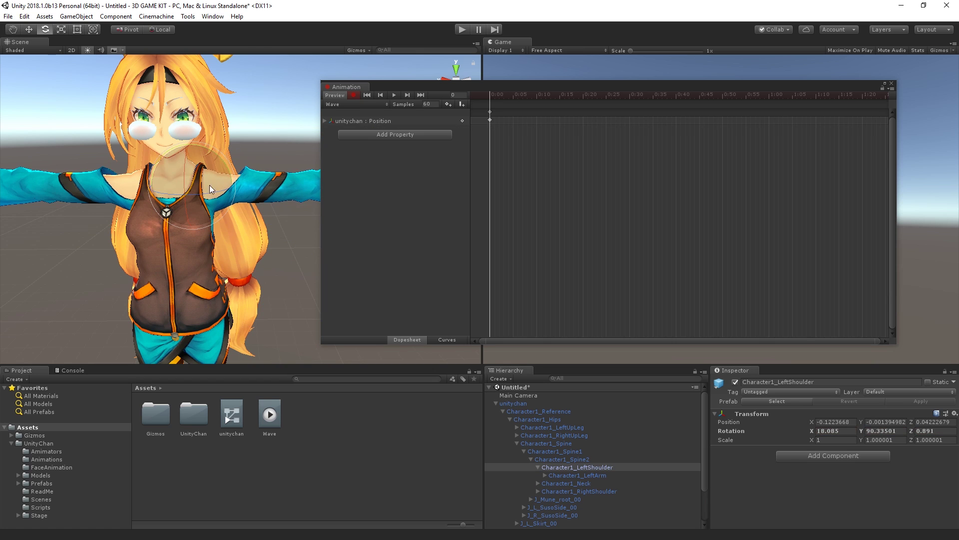
Step: Select Character1_LeftArm and rotate it down to 0.07, 64.108, -0.033 while recording
click(564, 473)
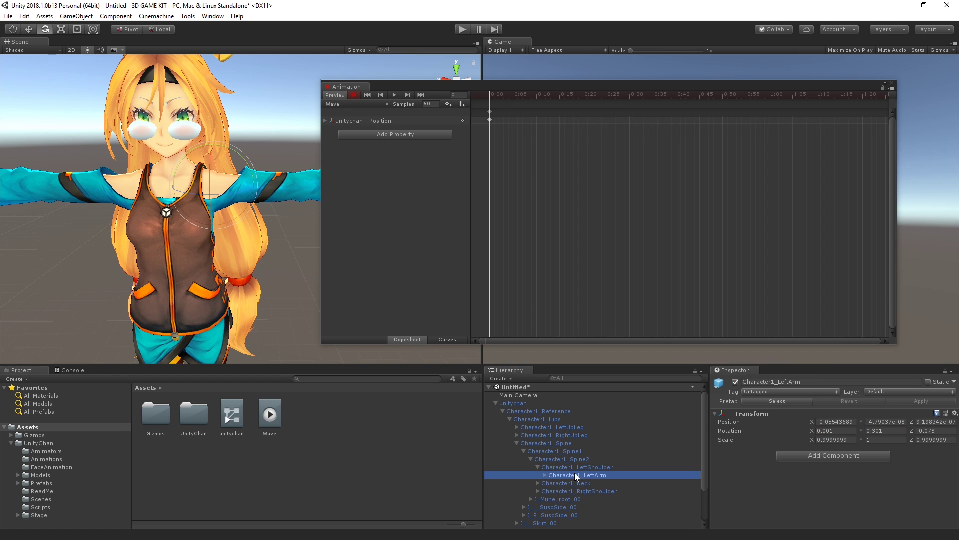
scroll(241, 190, down, 5)
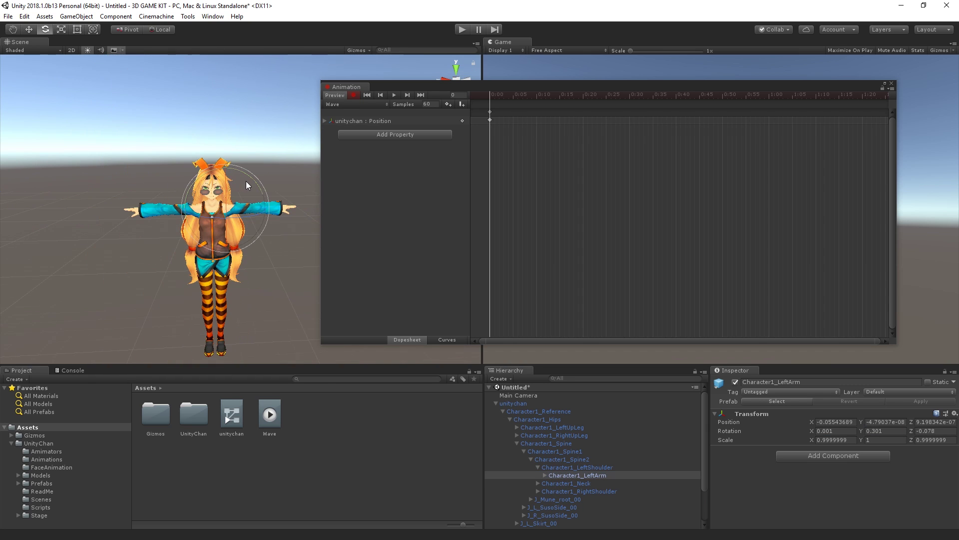
drag(246, 181, 264, 275)
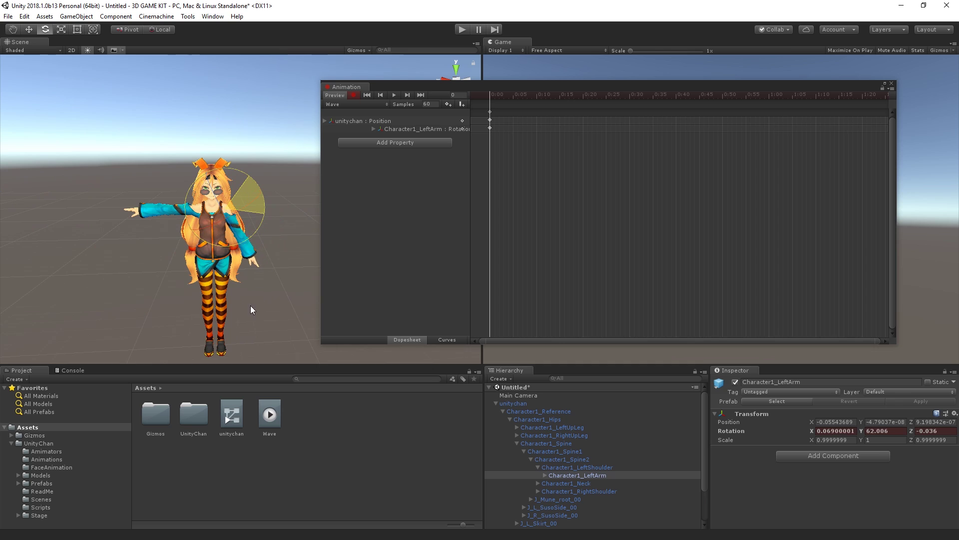
drag(249, 308, 248, 310)
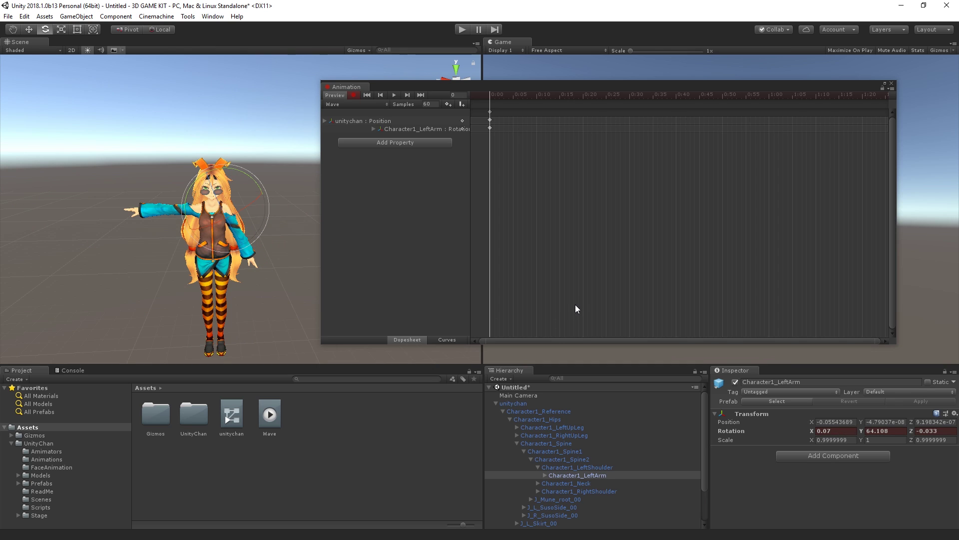
Step: Select Character1_LeftForeArm and bend it with the Rotate gizmo to record a key
click(547, 481)
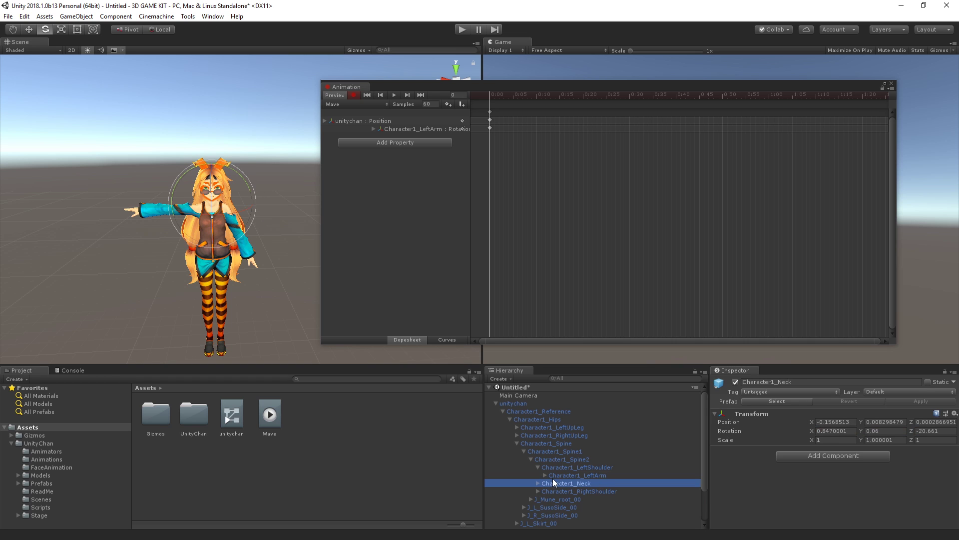
click(544, 475)
key(f)
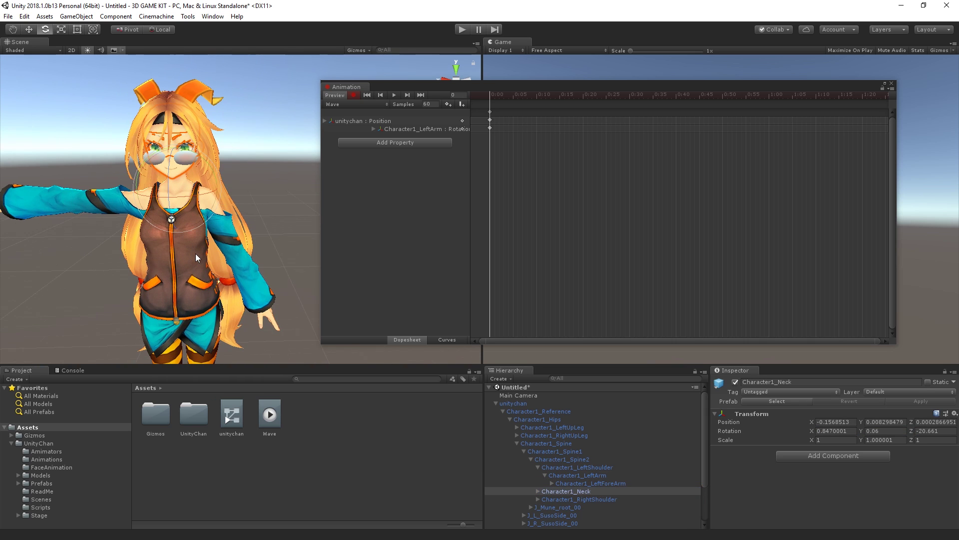
click(612, 483)
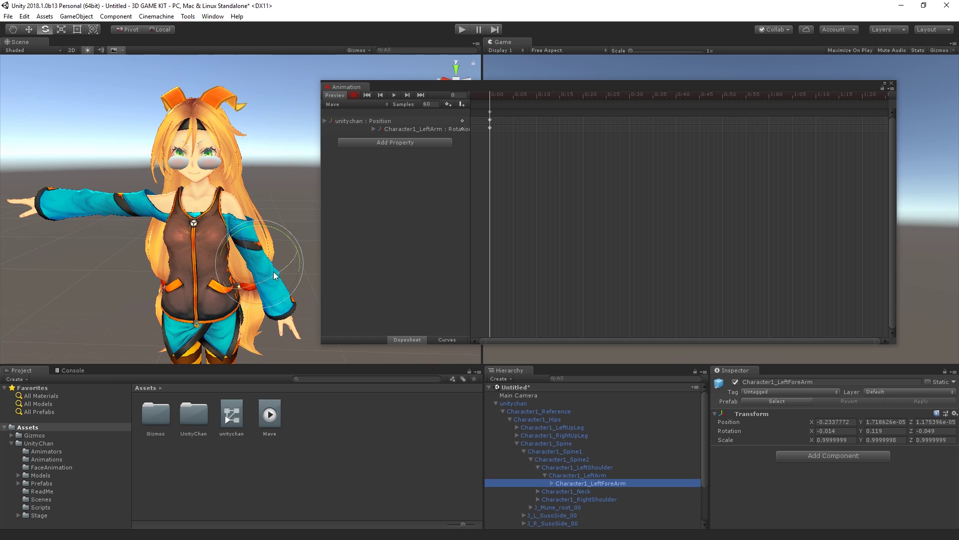
drag(274, 272, 237, 301)
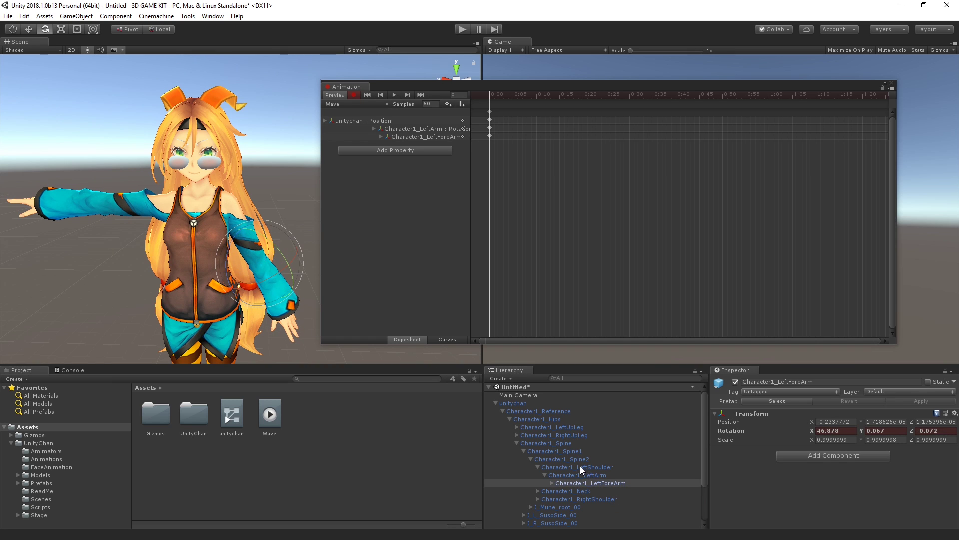
Step: Rotate Character1_LeftHand to -11.948, -18.85, 3.593, then collapse the left arm and expand RightShoulder
click(553, 483)
scroll(580, 479, down, 3)
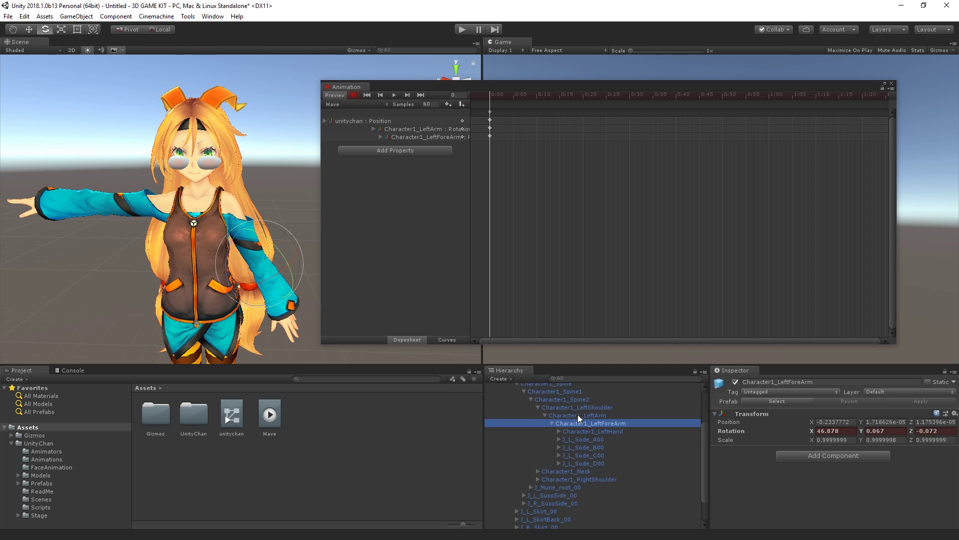
click(607, 432)
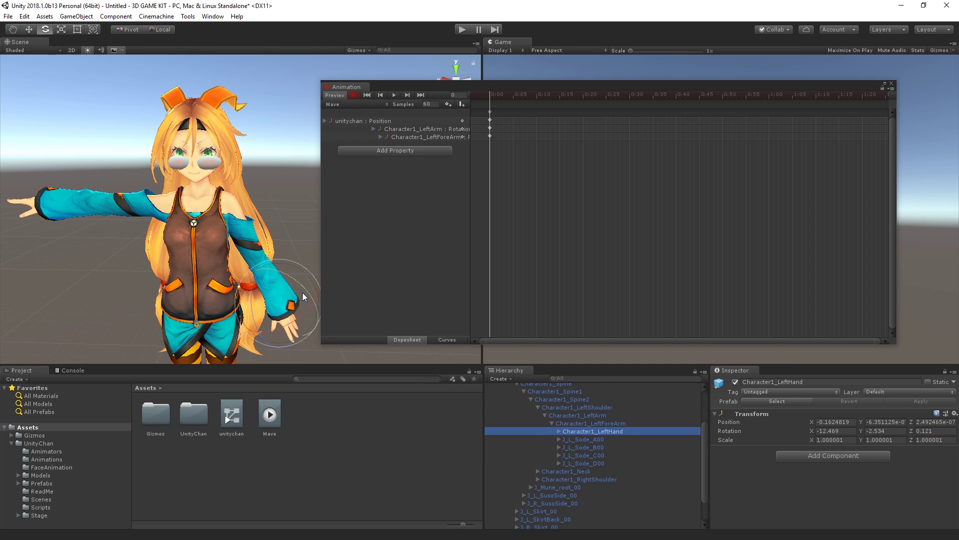
drag(302, 292, 289, 274)
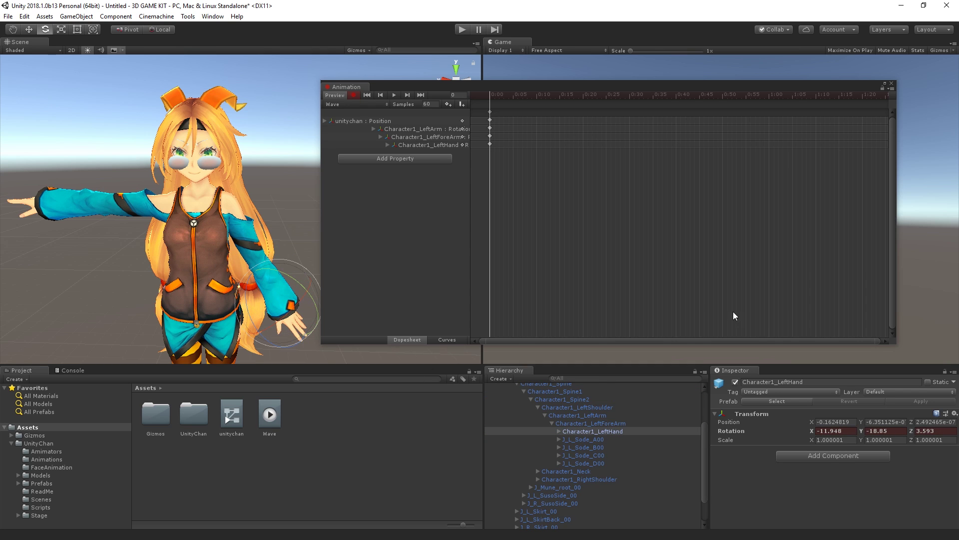
click(551, 423)
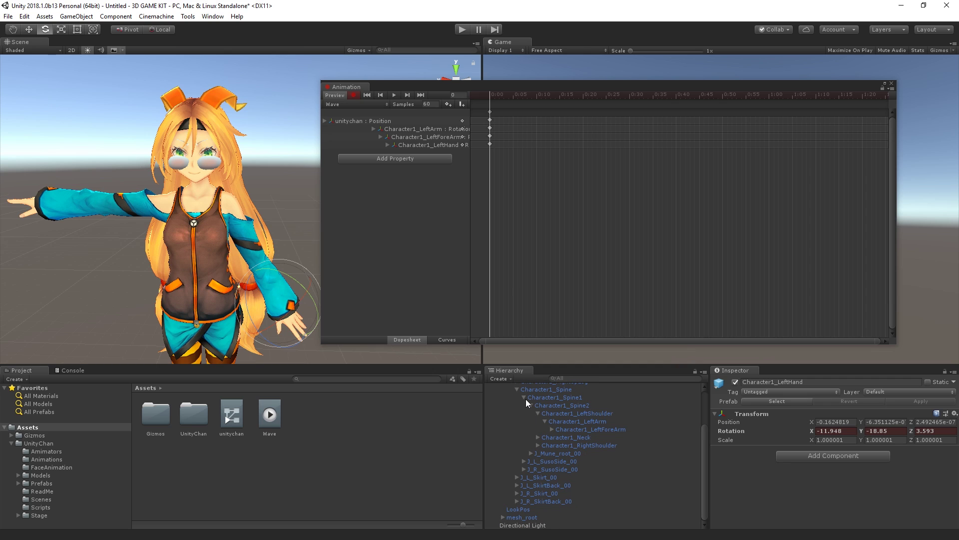
click(538, 414)
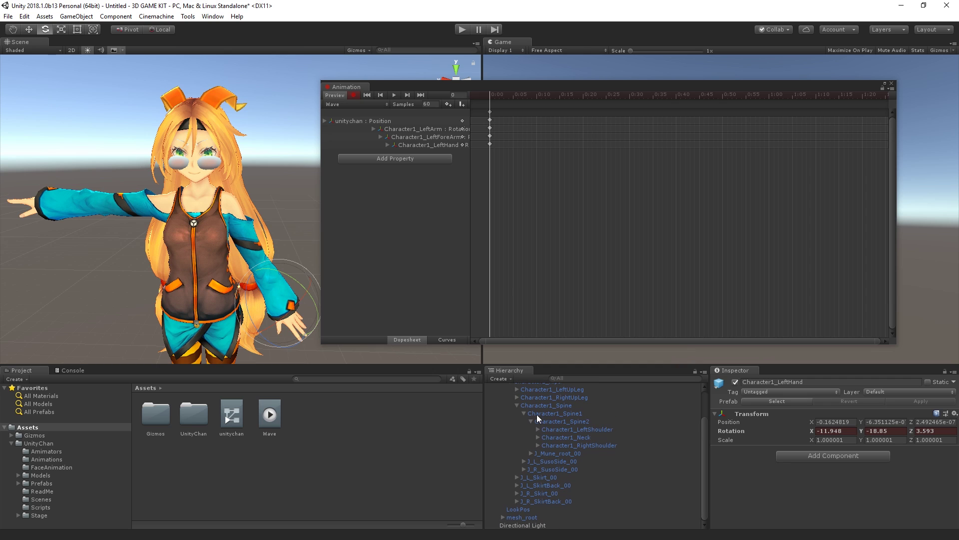
click(538, 446)
Step: Select Character1_RightArm and rotate it with the gizmo to record a key
click(572, 453)
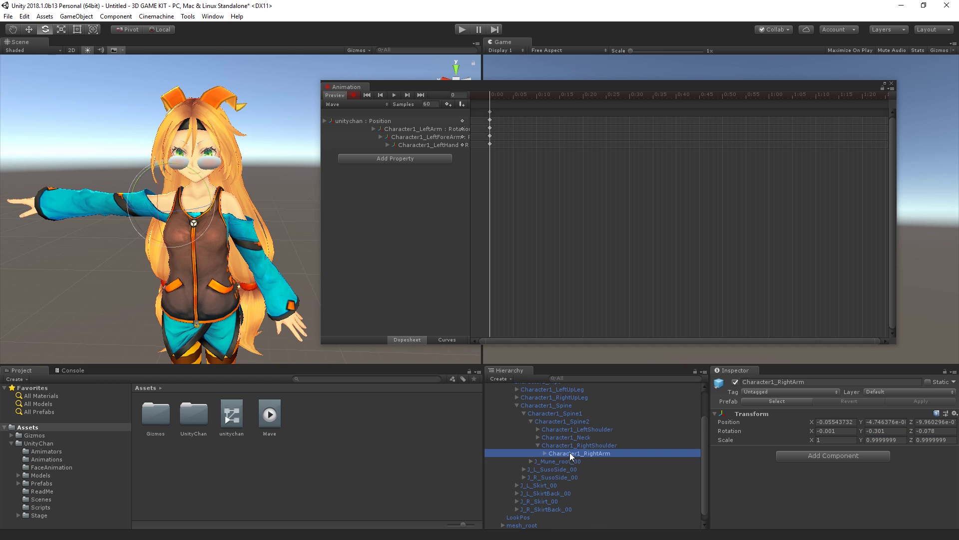
right_drag(144, 250, 201, 233)
key(s)
key(w)
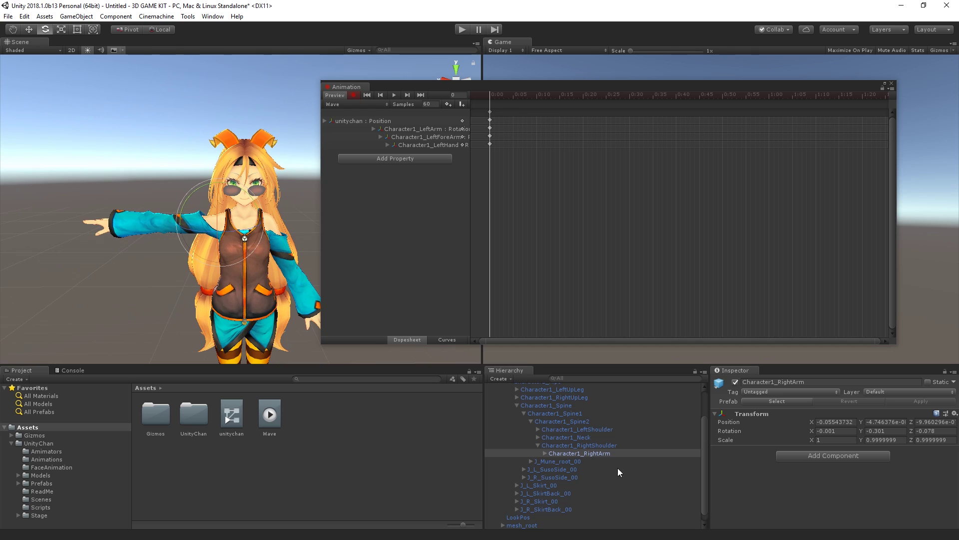
click(546, 454)
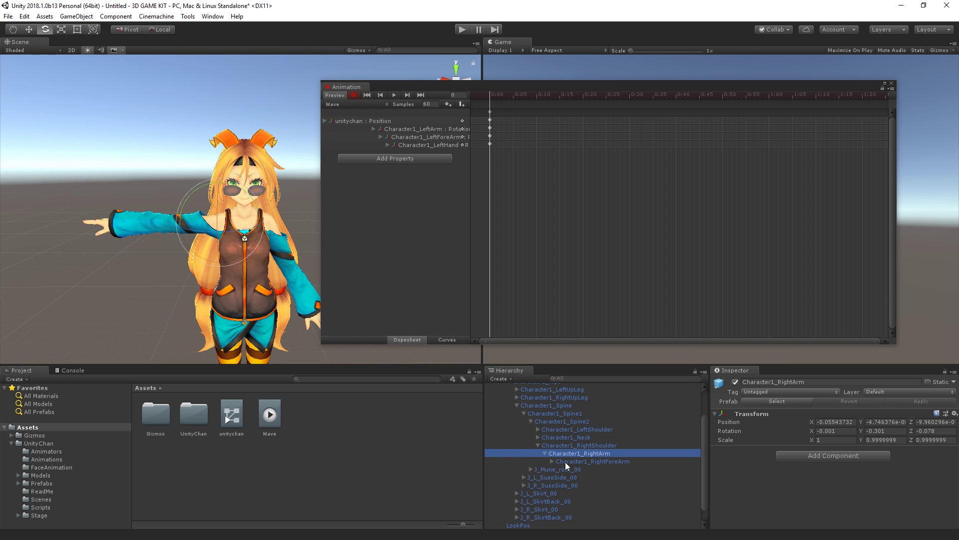
click(566, 462)
click(580, 454)
drag(223, 226, 289, 172)
mouse_move(148, 213)
right_down()
mouse_move(153, 224)
mouse_move(281, 189)
mouse_move(153, 192)
mouse_move(202, 177)
mouse_move(163, 199)
mouse_move(142, 243)
mouse_move(151, 221)
mouse_move(146, 228)
right_up()
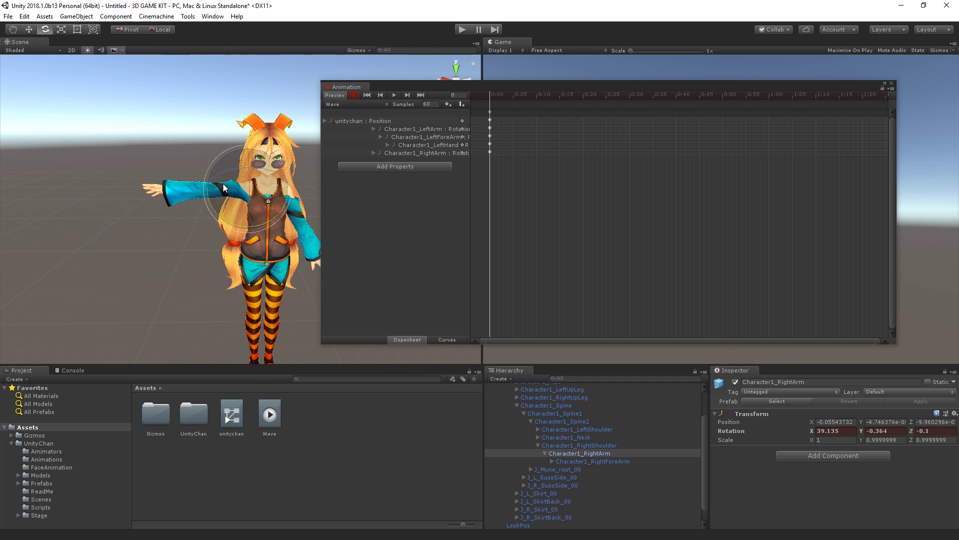
Step: Orbit to a side view and refine the right arm's rotation
alt+drag(245, 196, 275, 192)
key(w)
right_drag(274, 192, 305, 193)
drag(267, 166, 201, 235)
key(d)
right_drag(201, 234, 185, 231)
key(w)
drag(163, 214, 173, 186)
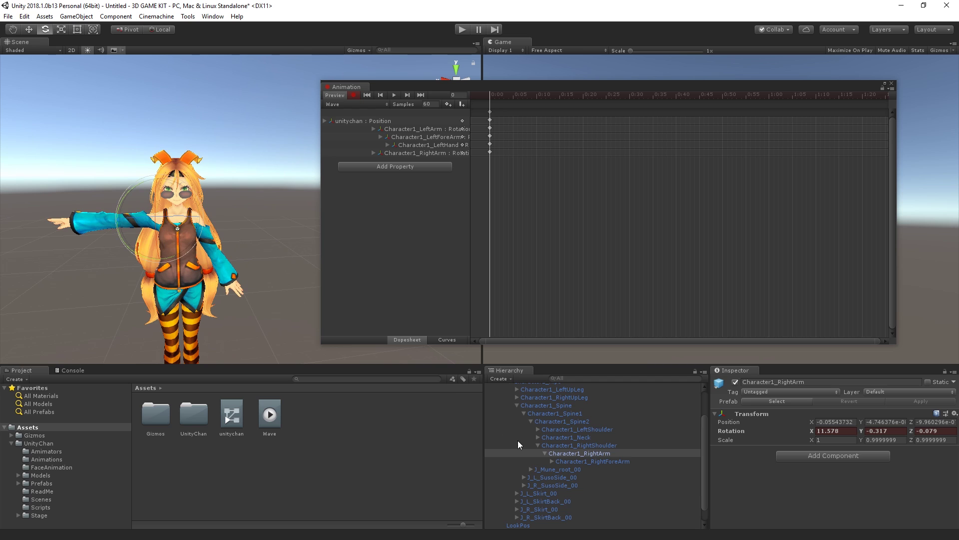
Step: Select Character1_RightForeArm and bend it to 46.749, -0.174, -0.074
click(556, 462)
alt+drag(191, 256, 169, 160)
key(a)
right_drag(152, 184, 114, 211)
key(d)
key(w)
key(s)
key(s)
key(w)
scroll(105, 190, down, 5)
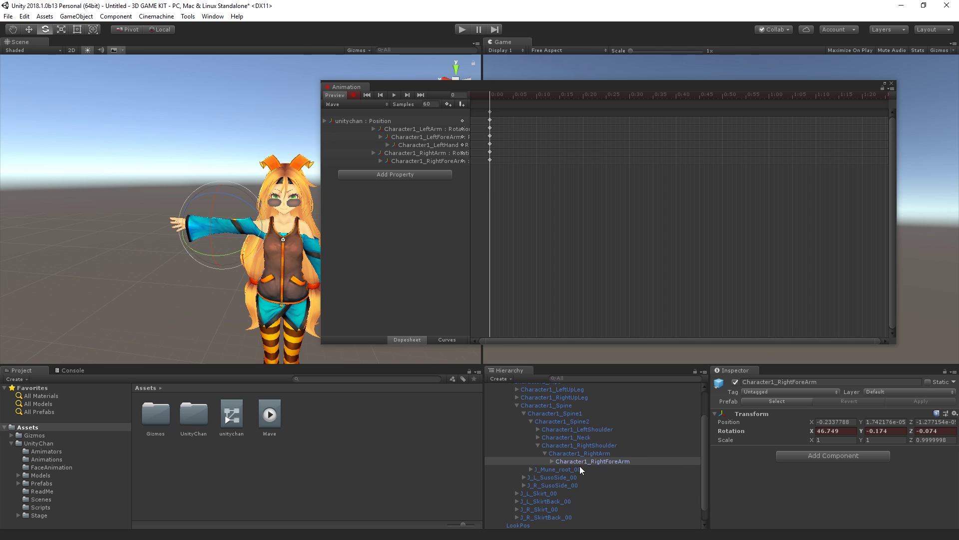
click(582, 453)
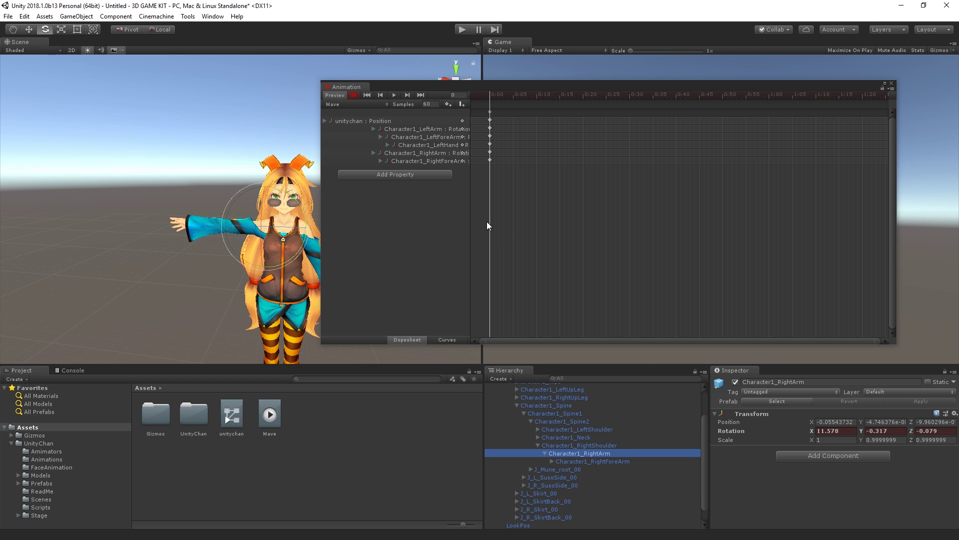
key(w)
right_drag(201, 186, 236, 242)
key(s)
key(w)
key(s)
key(w)
key(s)
Step: Select Character1_RightHand and tilt it with the Rotate gizmo, recording a key
scroll(248, 198, up, 4)
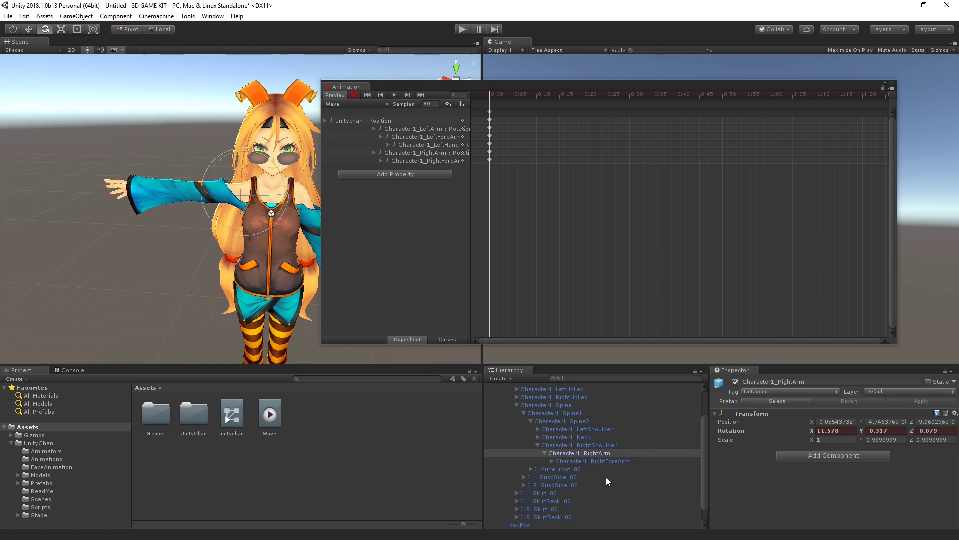
click(589, 462)
click(553, 461)
right_drag(246, 197, 237, 202)
key(s)
key(w)
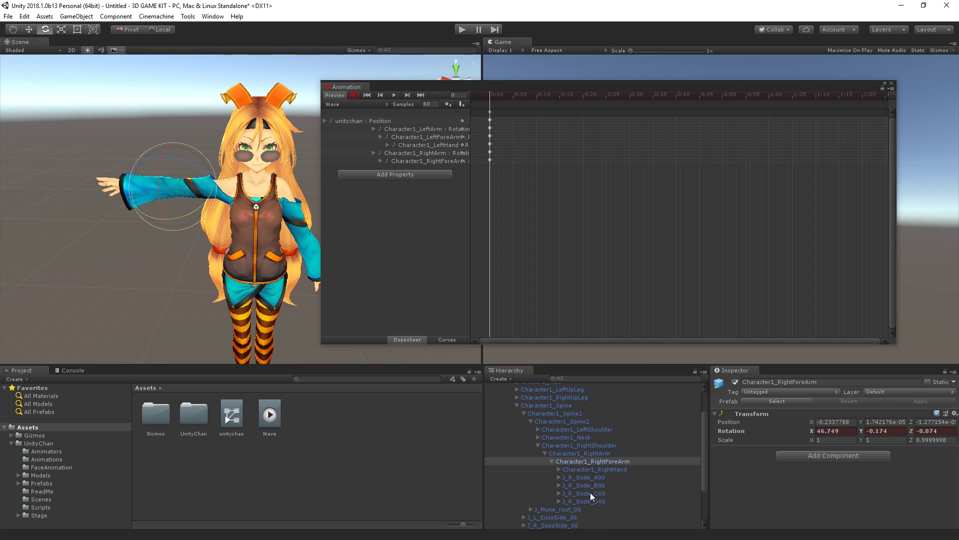
click(598, 470)
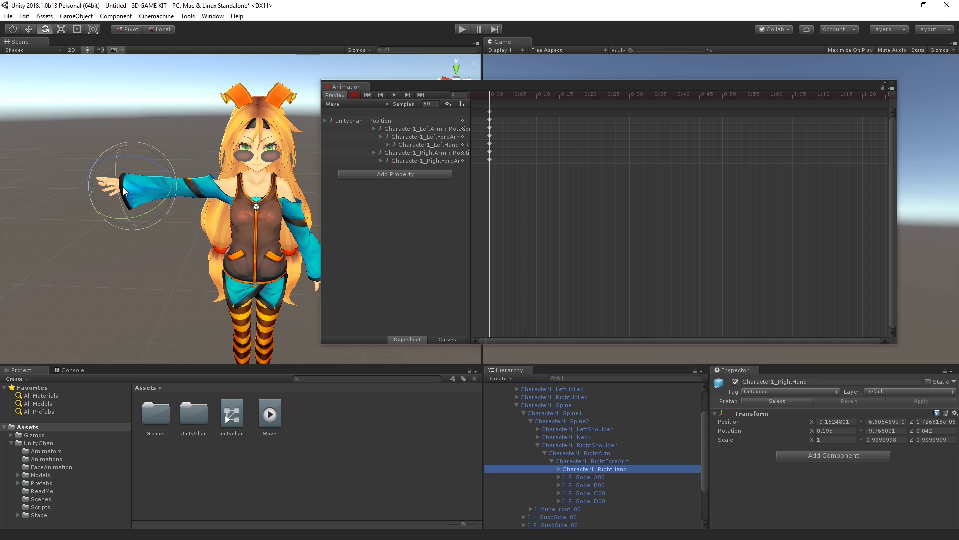
drag(121, 150, 129, 116)
drag(163, 161, 157, 186)
right_drag(157, 186, 399, 242)
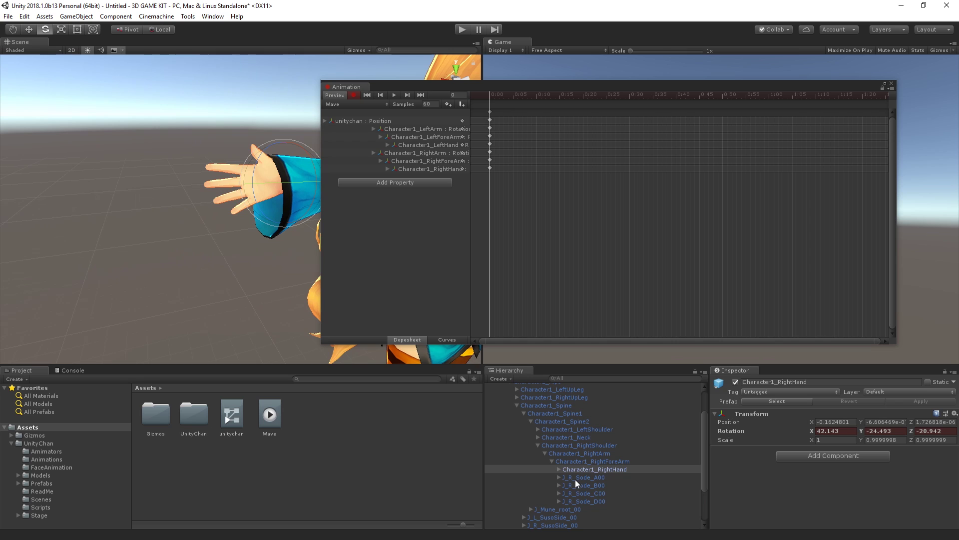
Step: Rotate Character1_RightHandThumb1 to 54.071, -148.507, -126.627, then collapse the finger bones
click(559, 469)
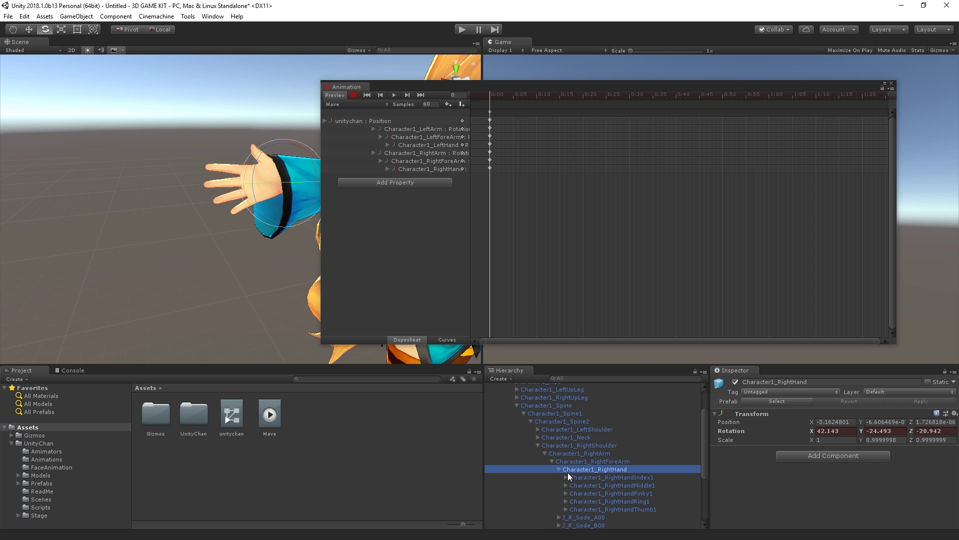
click(643, 509)
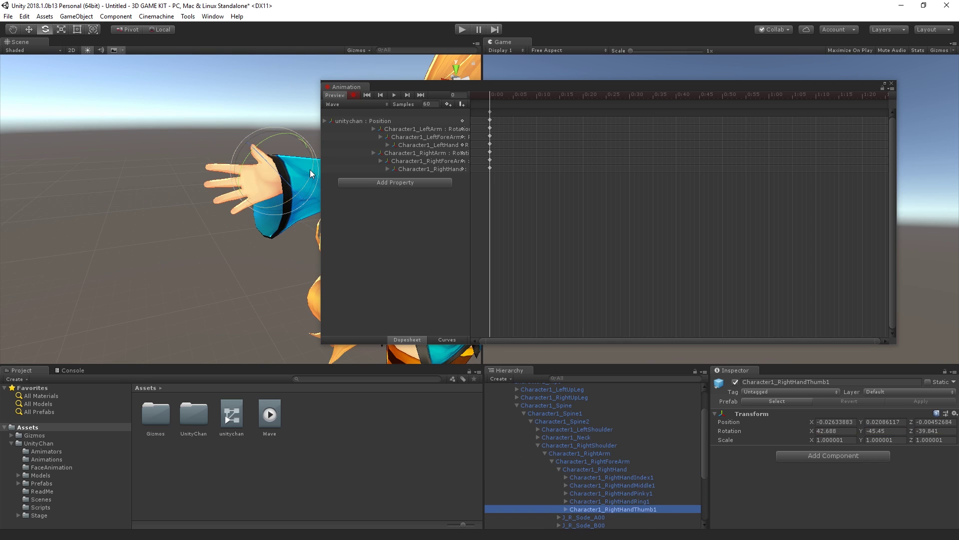
drag(301, 187, 329, 123)
mouse_move(175, 209)
right_down()
mouse_move(247, 223)
mouse_move(186, 224)
right_up()
key(s)
scroll(170, 200, up, 3)
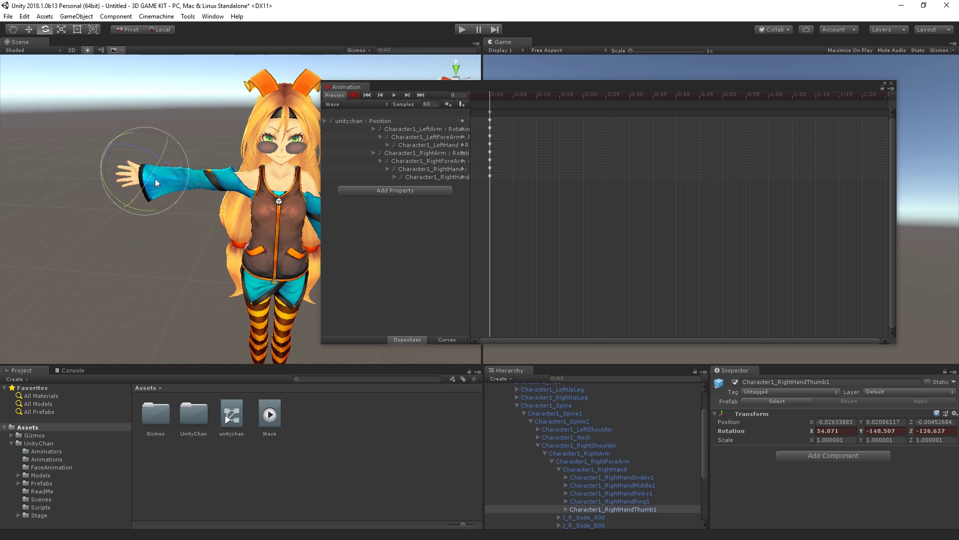
click(559, 470)
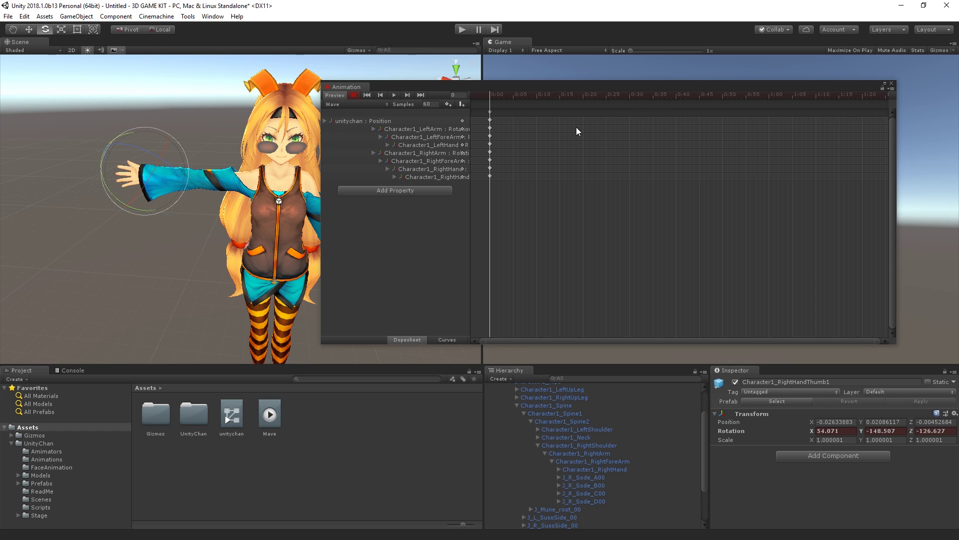
Step: Zoom out the dopesheet and move the Wave clip playhead near the end, landing at frame 295
scroll(543, 137, down, 3)
scroll(535, 179, down, 2)
scroll(568, 174, down, 3)
scroll(554, 202, down, 2)
drag(547, 98, 820, 110)
scroll(703, 165, down, 5)
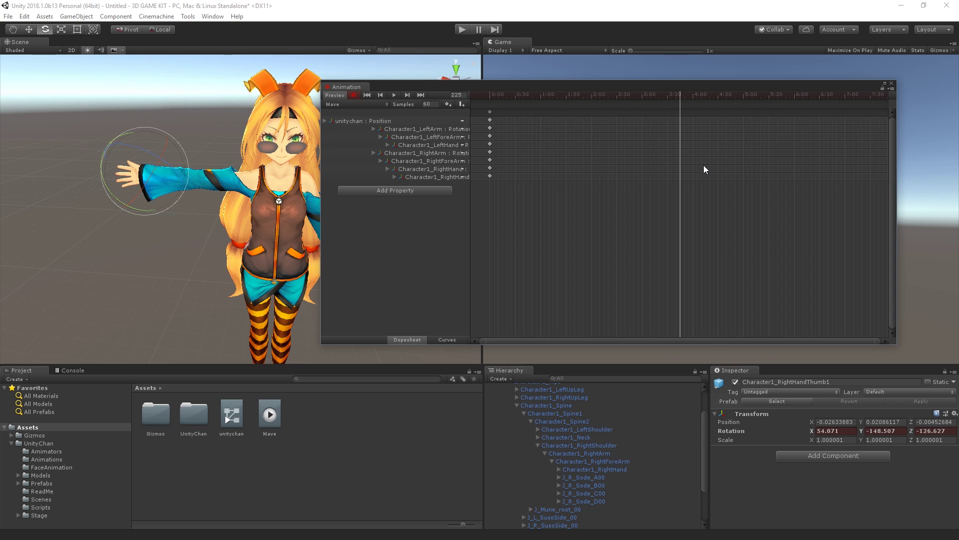
click(748, 96)
scroll(815, 164, down, 1)
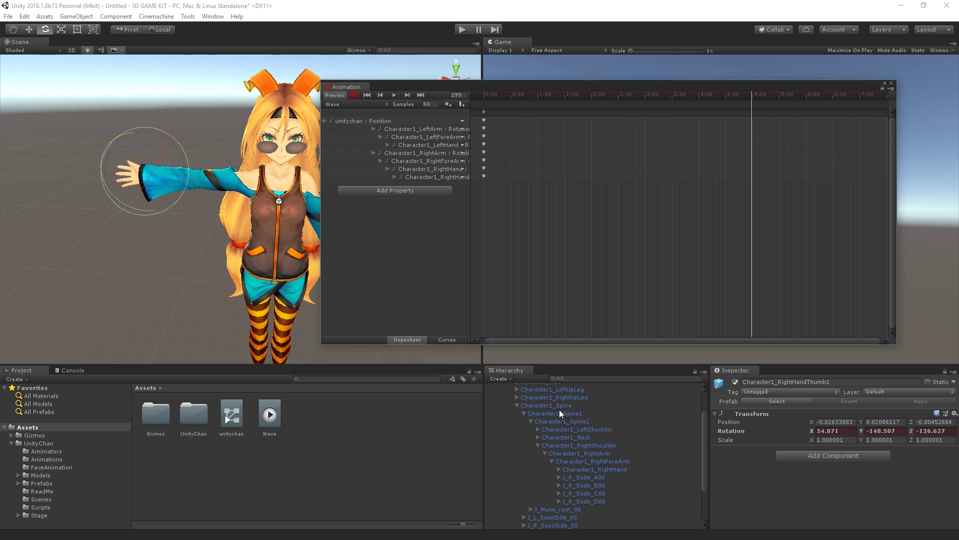
scroll(559, 409, up, 3)
scroll(580, 462, down, 3)
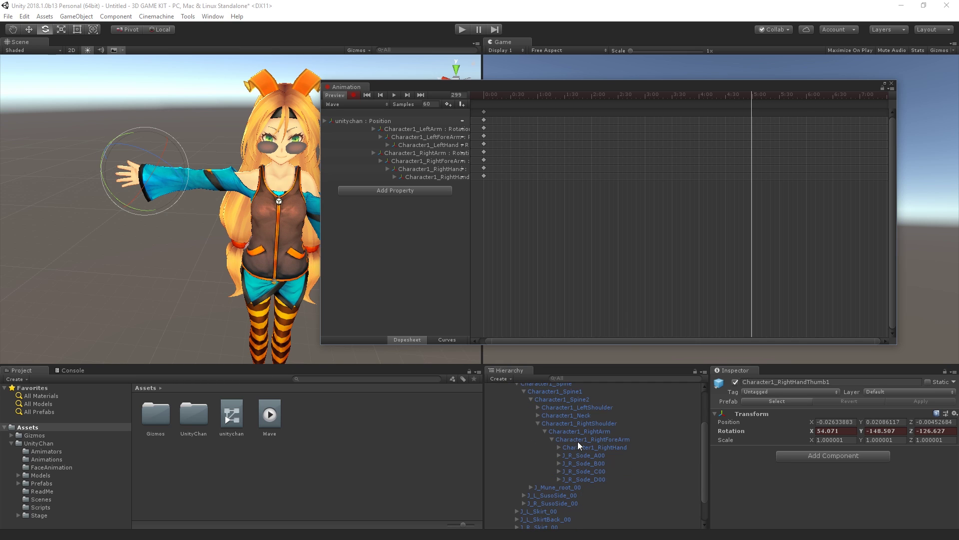
Step: Select Character1_RightArm and raise it with the Rotate tool at frame 295
click(602, 430)
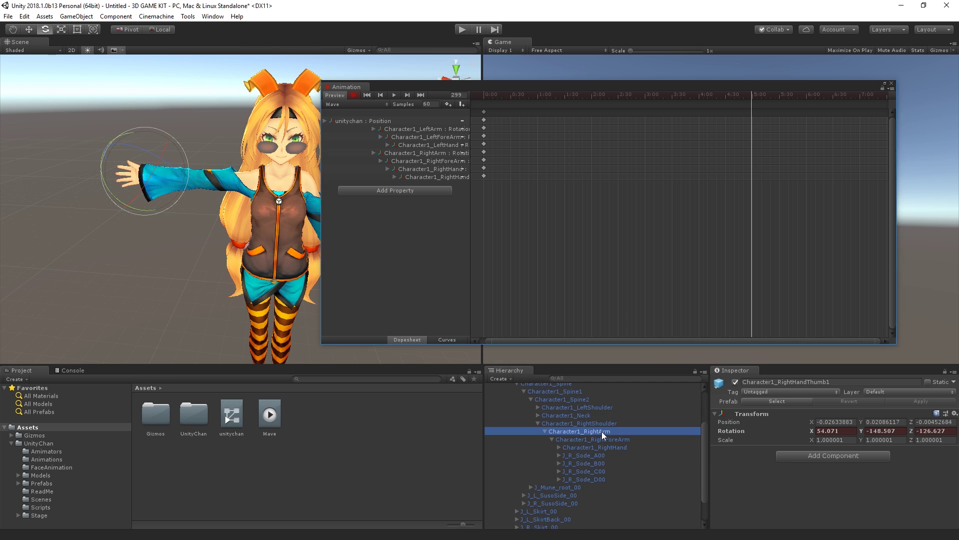
scroll(170, 175, down, 3)
key(e)
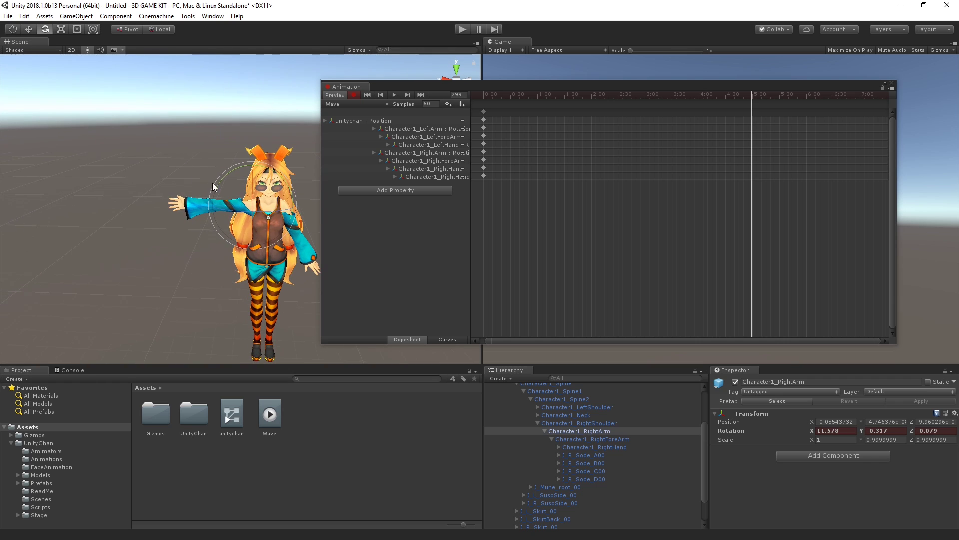
drag(223, 184, 292, 189)
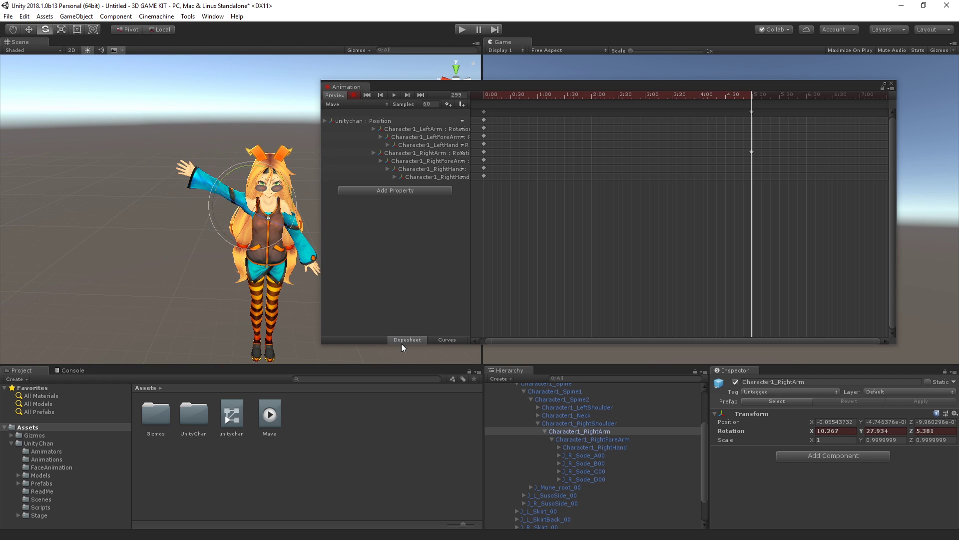
Step: Set the handle to world axes and bend Character1_RightForeArm up to 56.11, 58.963, -11.436
click(602, 439)
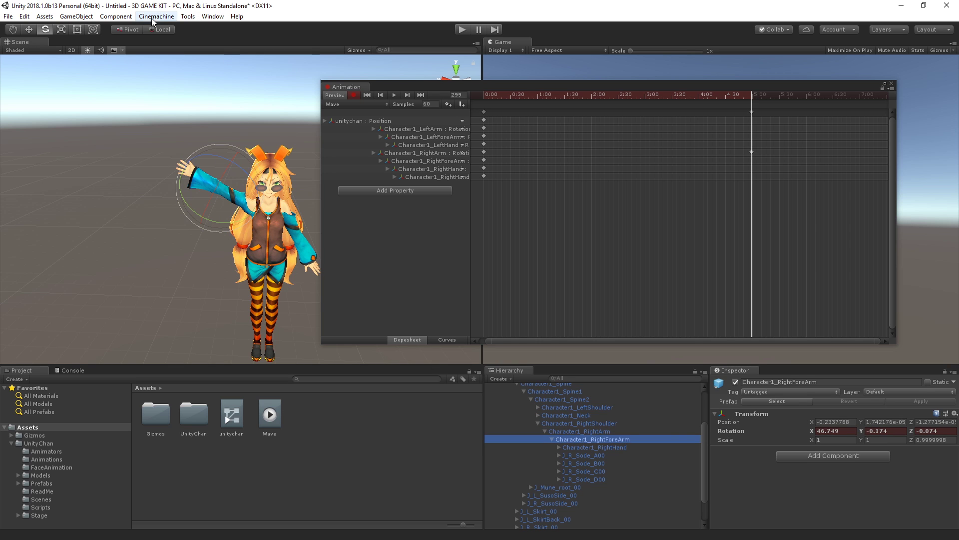
click(128, 29)
click(169, 29)
alt+drag(200, 230, 216, 249)
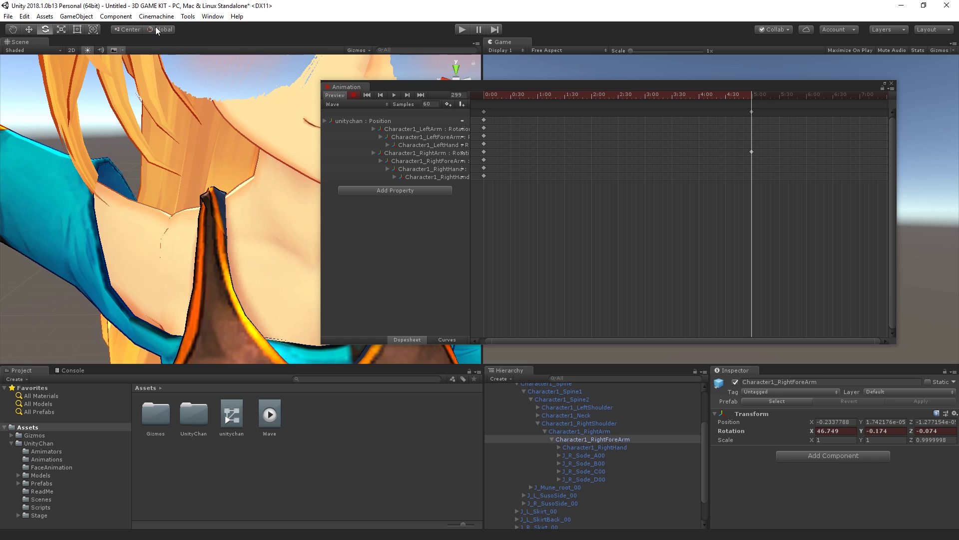
click(156, 28)
click(164, 31)
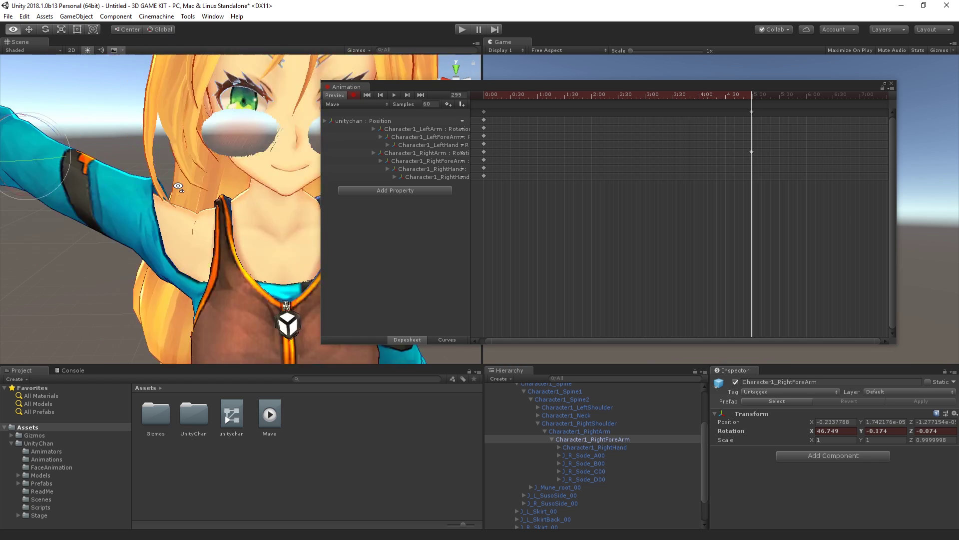
scroll(178, 187, down, 10)
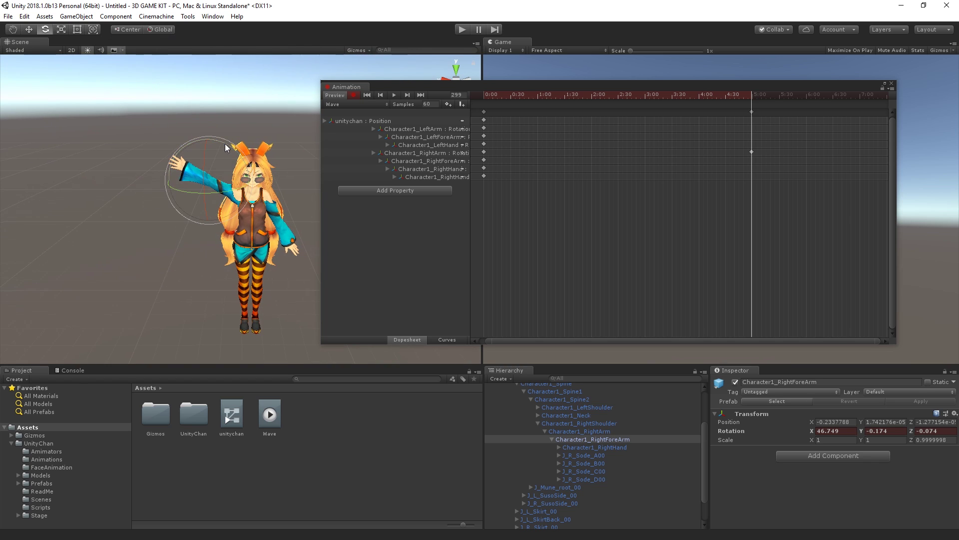
drag(225, 143, 284, 188)
key(w)
mouse_move(285, 188)
right_down()
mouse_move(272, 175)
mouse_move(293, 173)
right_up()
key(s)
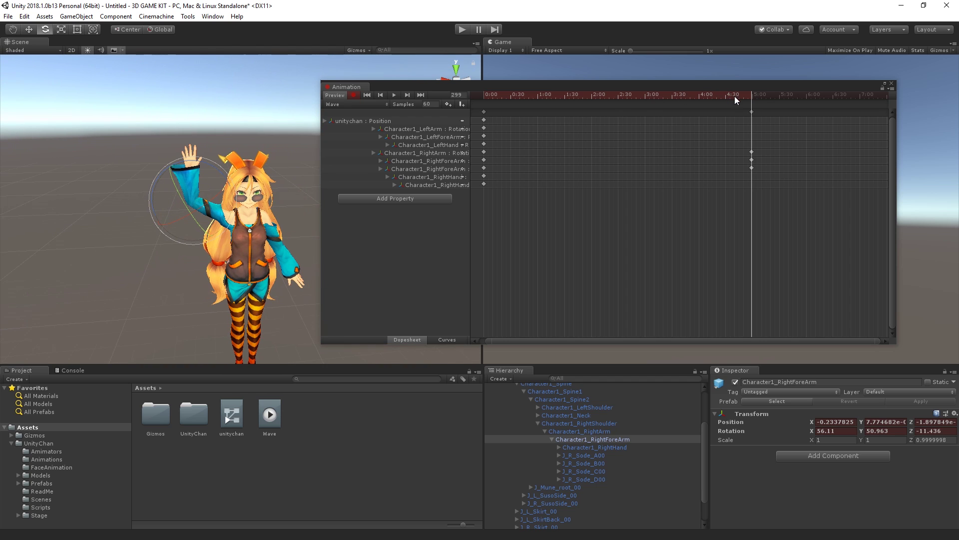
Step: Preview the clip, then select the 5:00 raised-arm keys and drag them earlier
drag(754, 100, 346, 98)
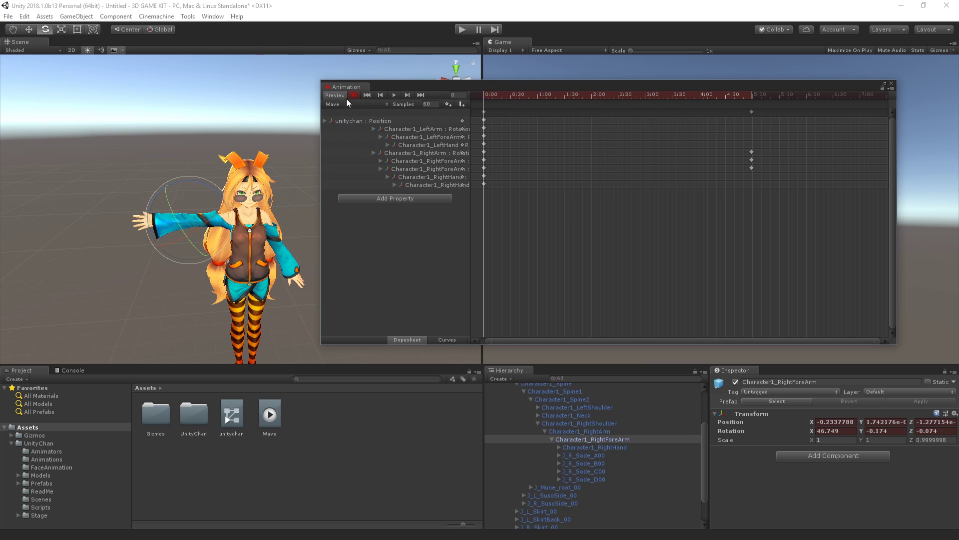
click(394, 95)
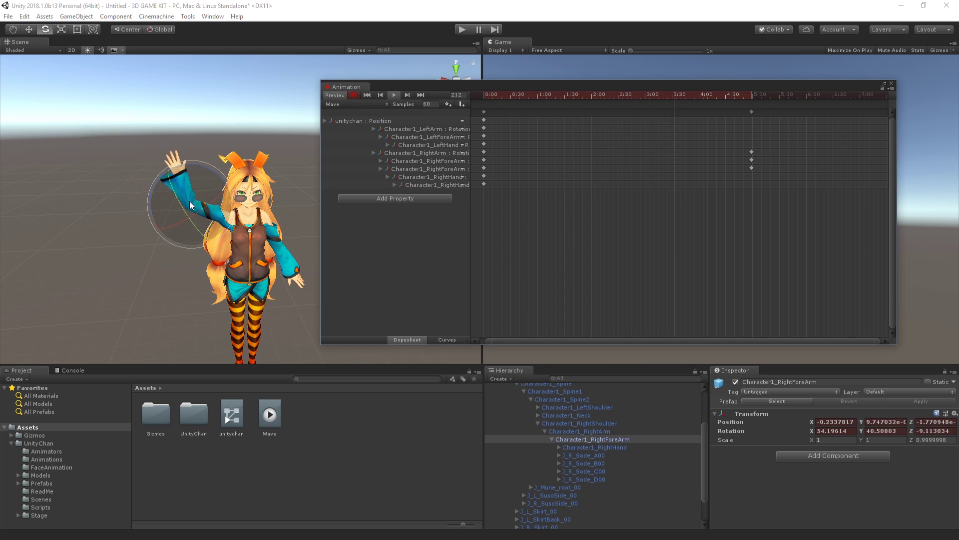
click(392, 94)
drag(751, 113, 538, 139)
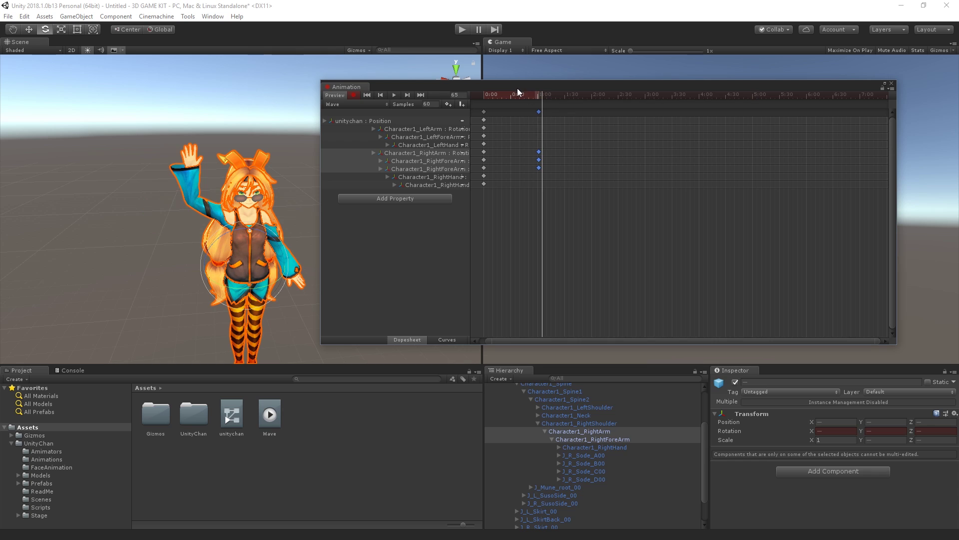
Step: Place the raised-arm keys exactly at 0:48 and scrub to check the pose
click(483, 95)
click(394, 95)
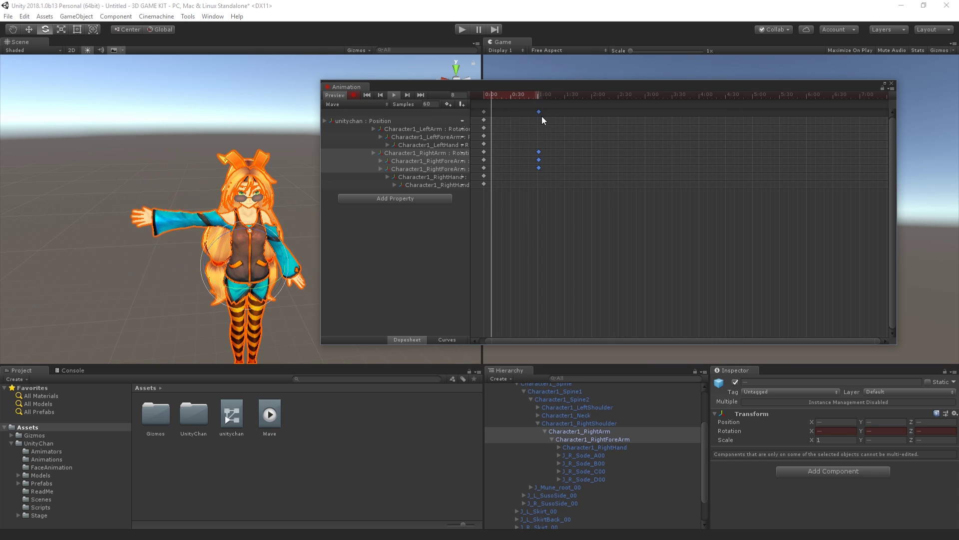
drag(536, 114, 528, 117)
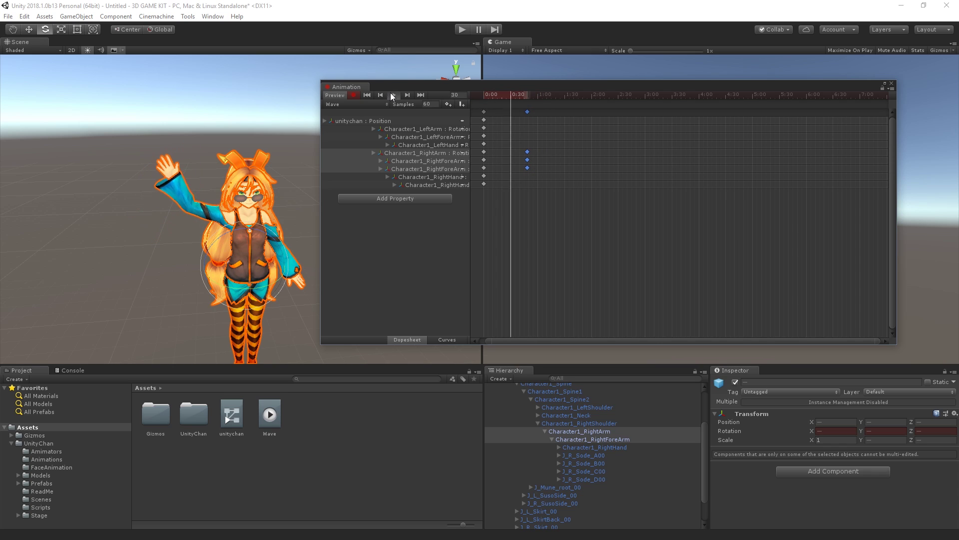
mouse_move(527, 92)
mouse_down()
mouse_move(548, 97)
mouse_move(527, 106)
mouse_up()
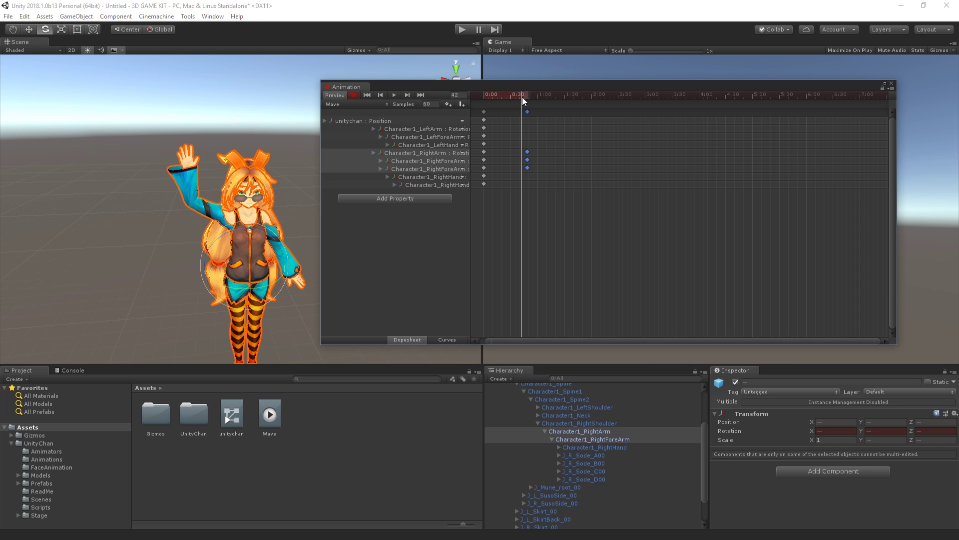
scroll(529, 110, up, 1)
scroll(498, 129, up, 3)
drag(524, 344, 508, 339)
drag(564, 97, 566, 101)
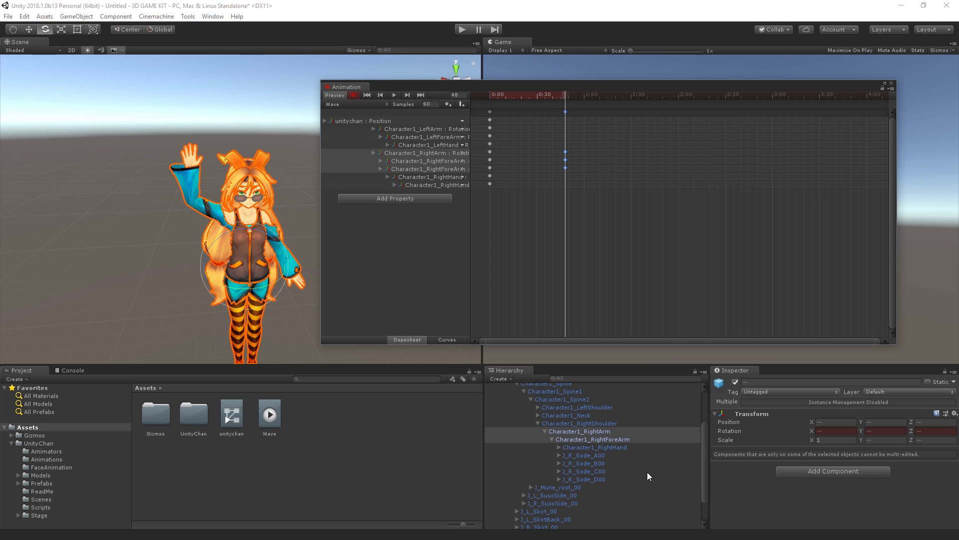
Step: Tilt Character1_RightHand to key it at frame 48, then scrub back to frame 0 to compare
click(603, 441)
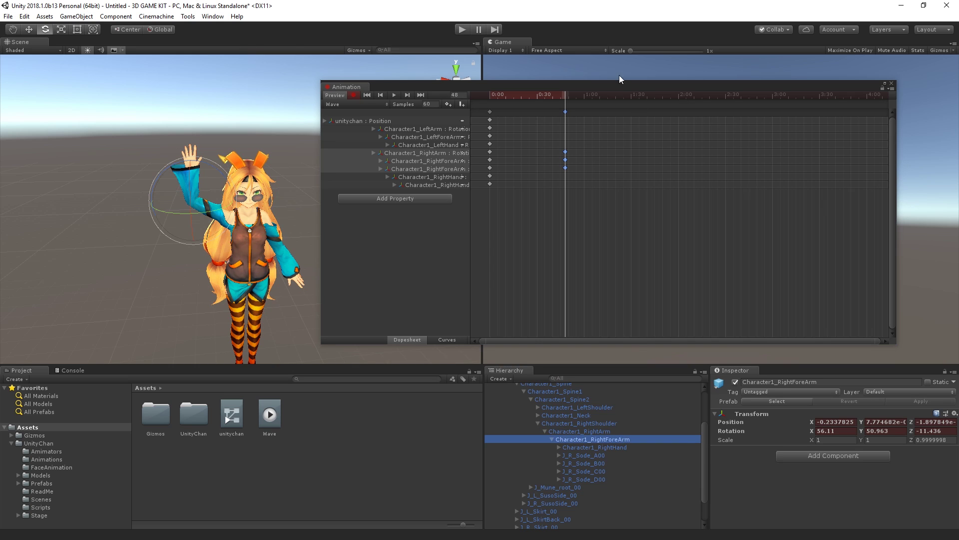
click(565, 167)
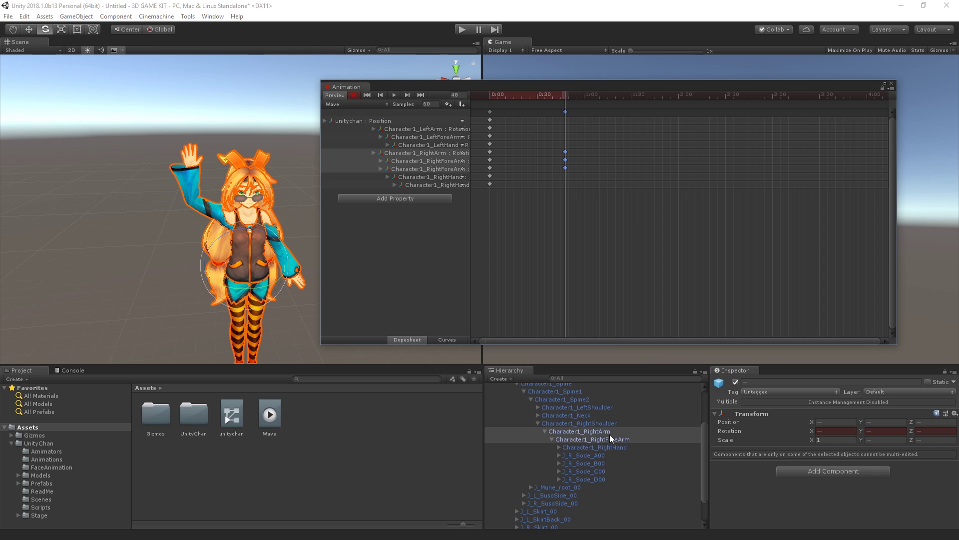
click(570, 447)
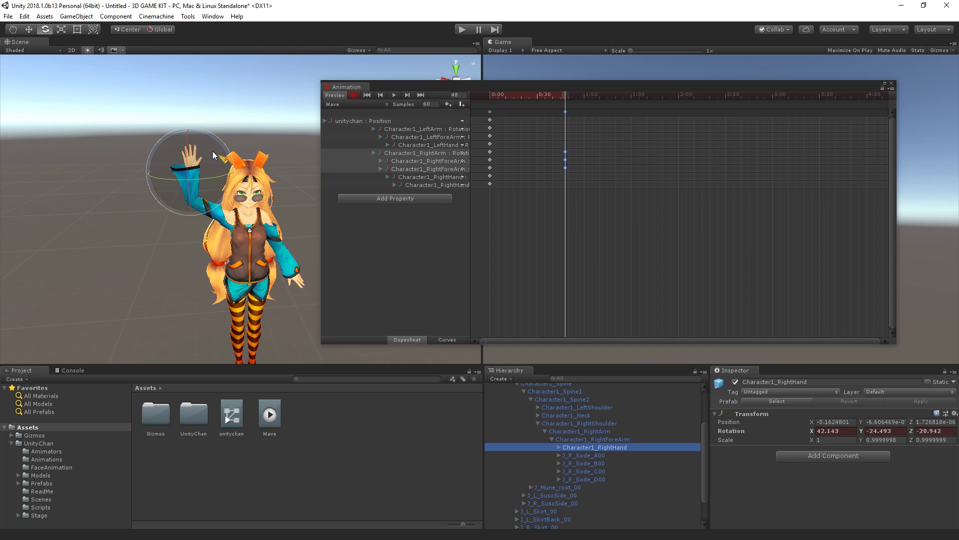
drag(212, 151, 146, 202)
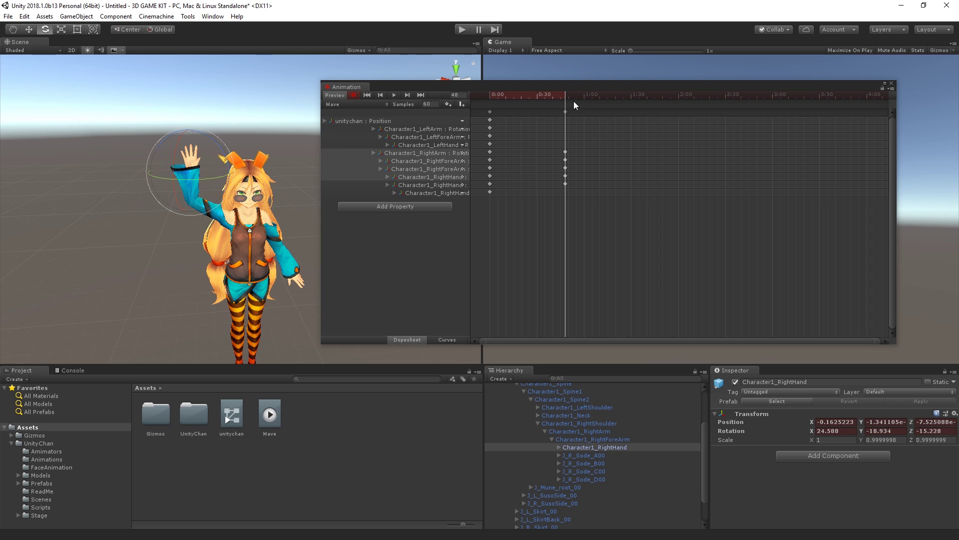
drag(572, 100, 633, 128)
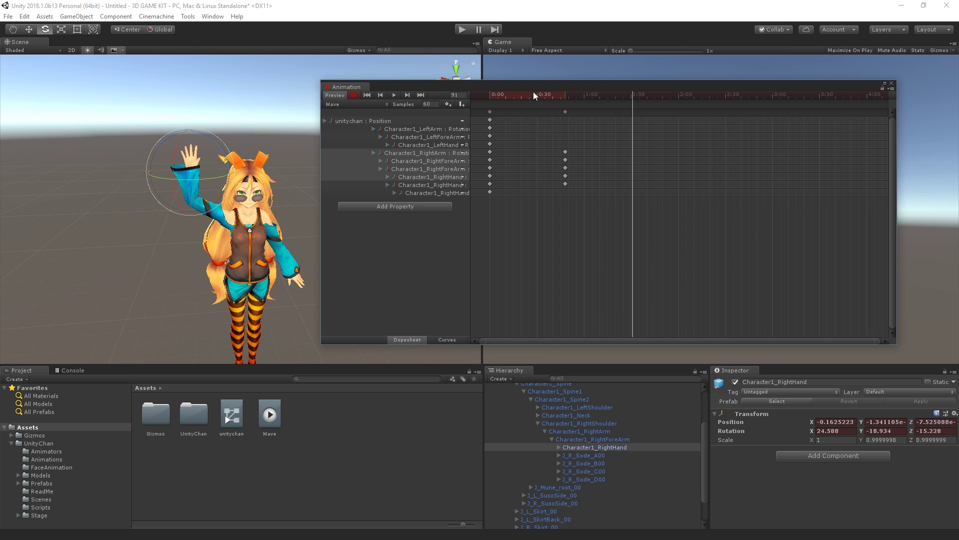
drag(532, 93, 489, 110)
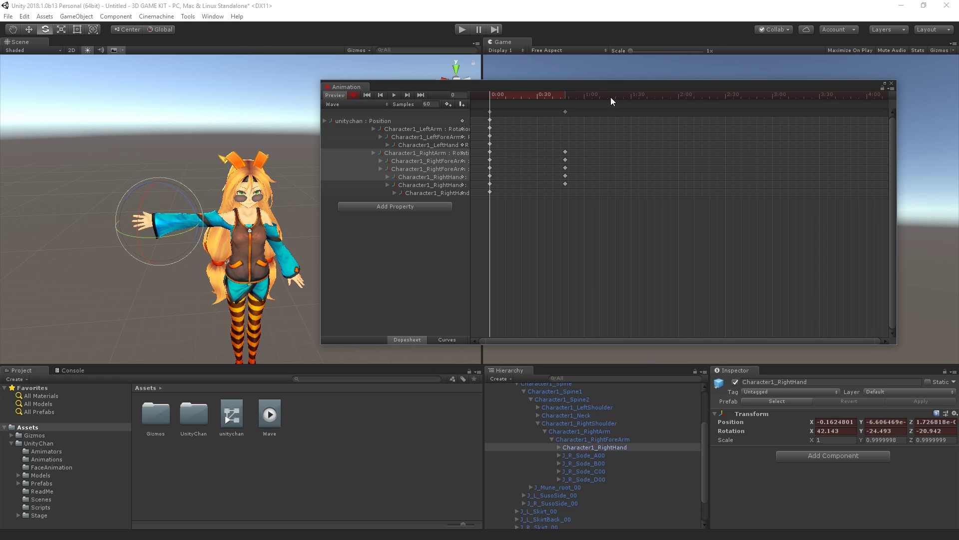
Step: Copy the 0:00 keys, paste them at frame 85, and play the looping wave preview
click(489, 111)
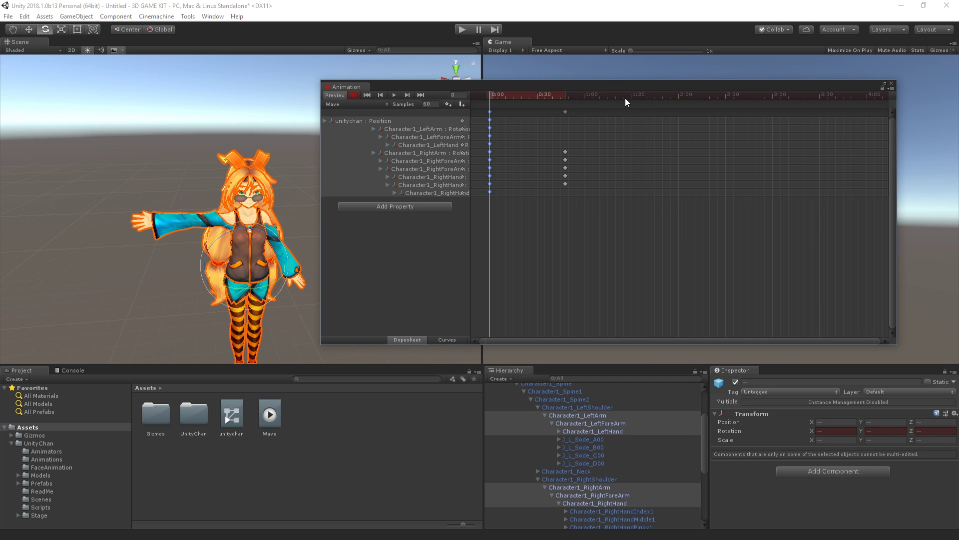
mouse_move(626, 98)
mouse_down()
mouse_move(642, 98)
mouse_move(623, 103)
mouse_up()
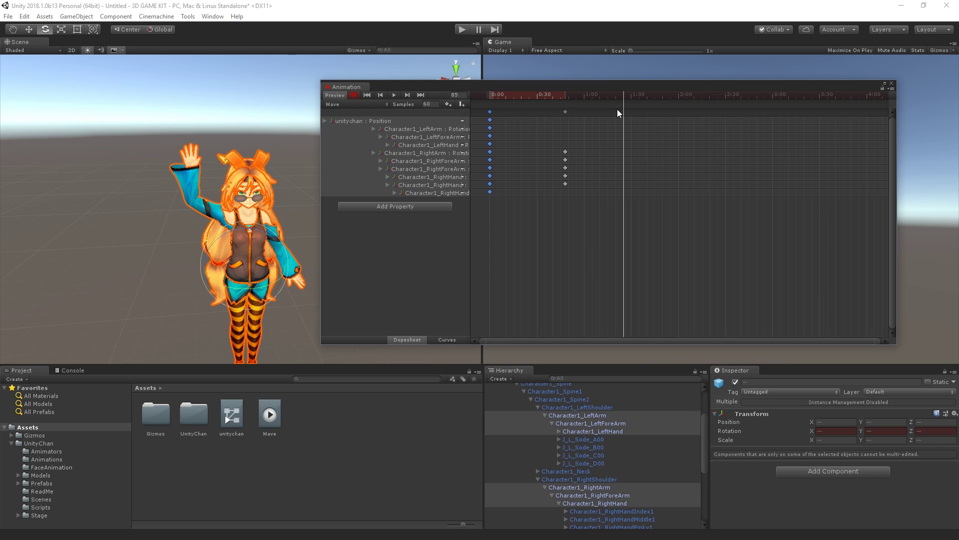
key(ctrl+v)
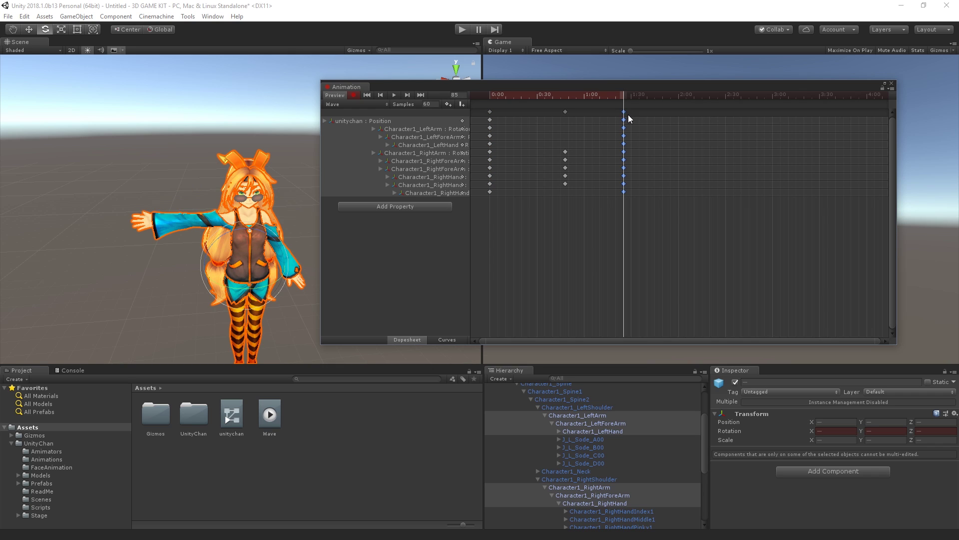
drag(624, 93, 357, 97)
click(393, 95)
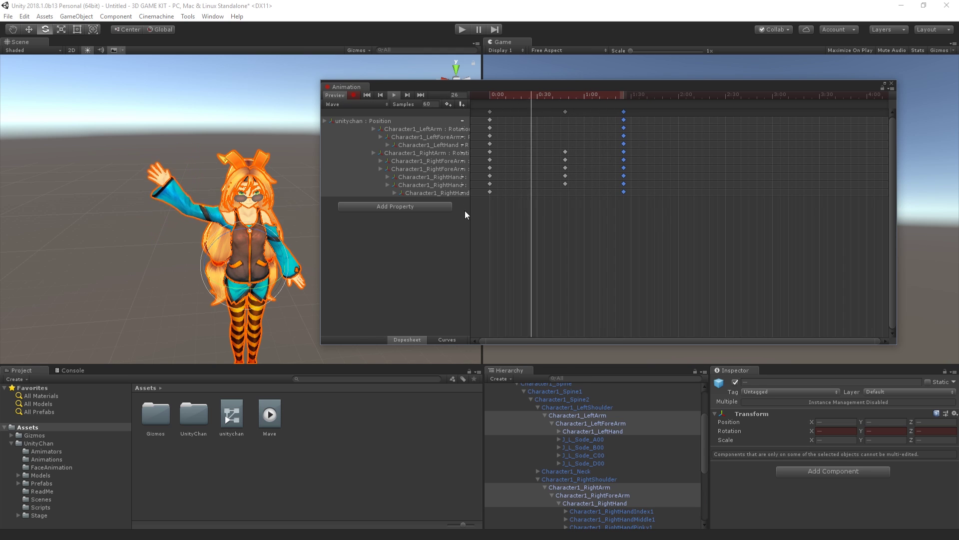
right_drag(201, 172, 144, 209)
key(w)
key(s)
key(w)
alt+drag(144, 210, 170, 206)
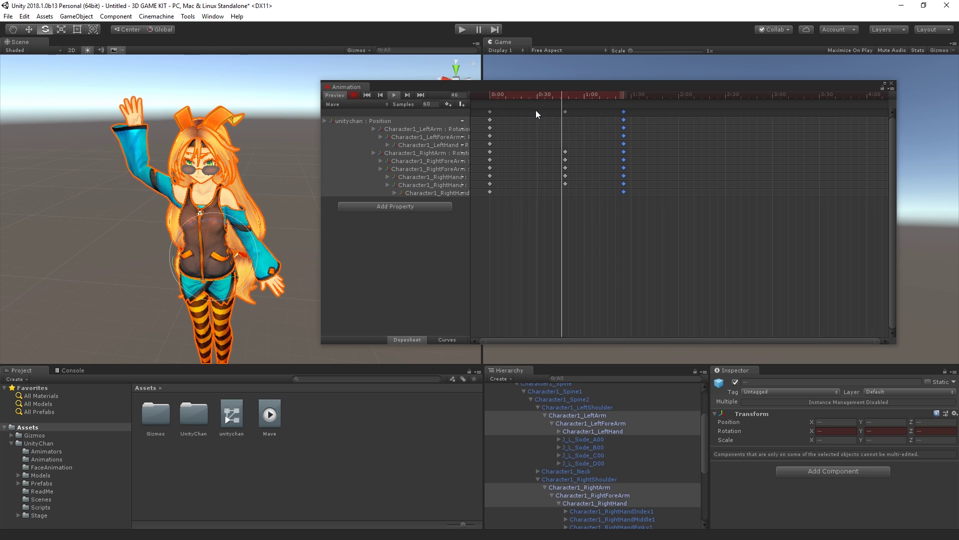
click(523, 93)
drag(524, 93, 266, 128)
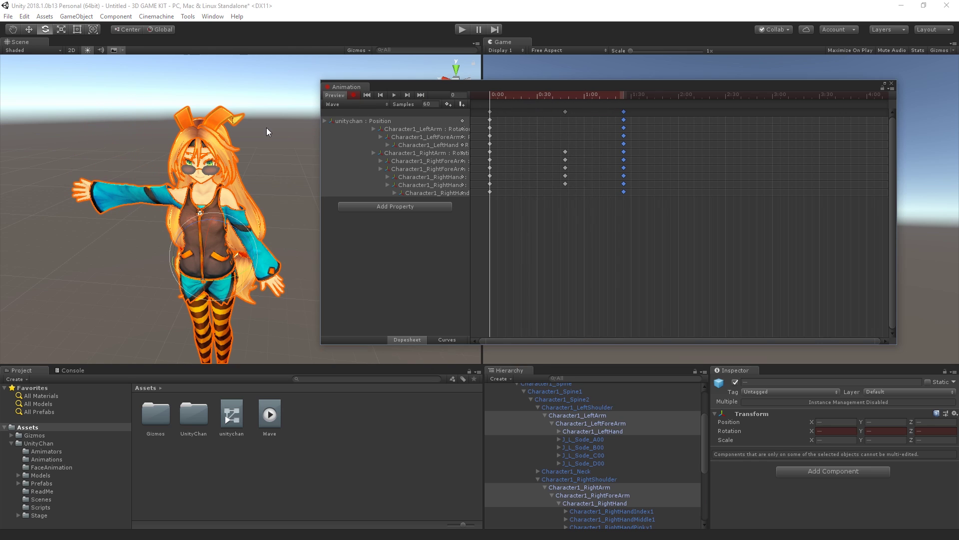
click(393, 94)
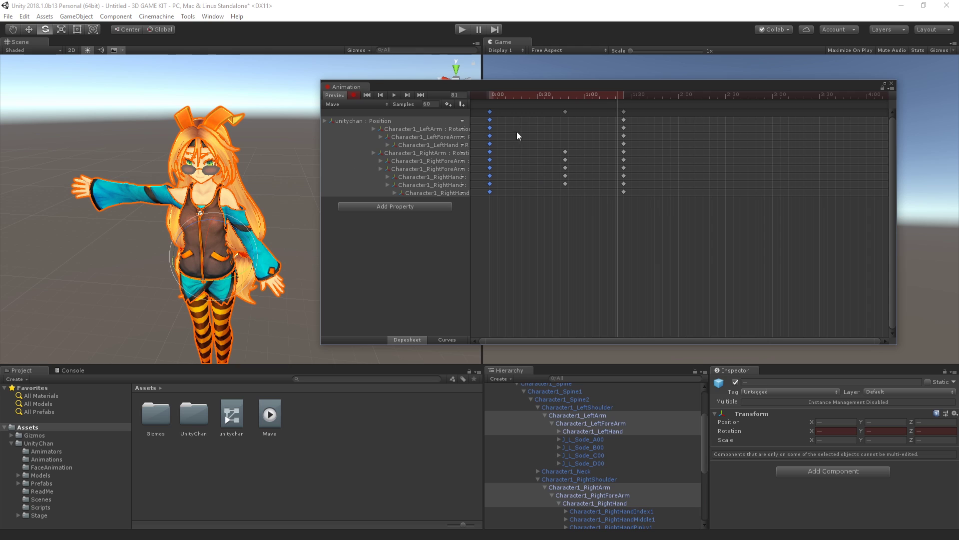
Step: At the 0:48 keyframes, rotate the Character1_RightHand bone to tilt the wave further
click(567, 118)
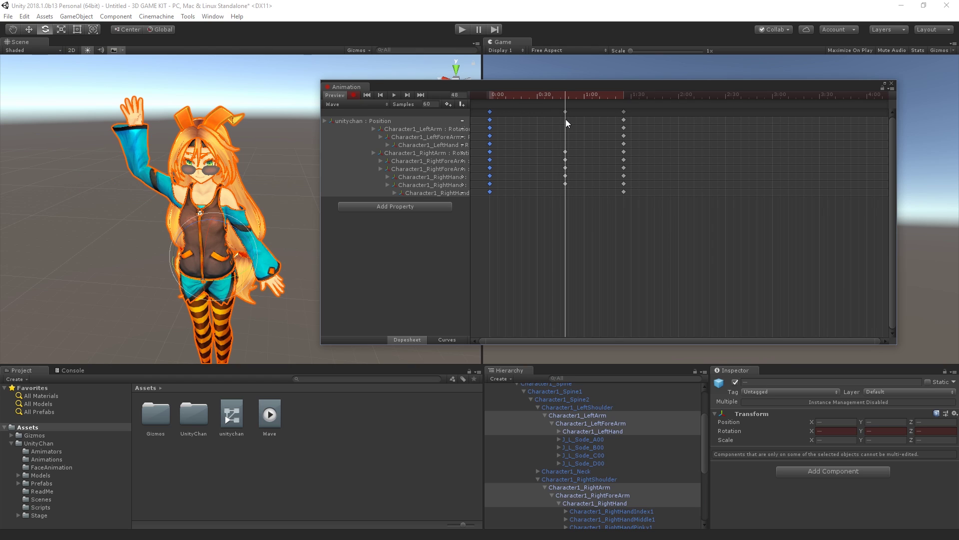
click(565, 112)
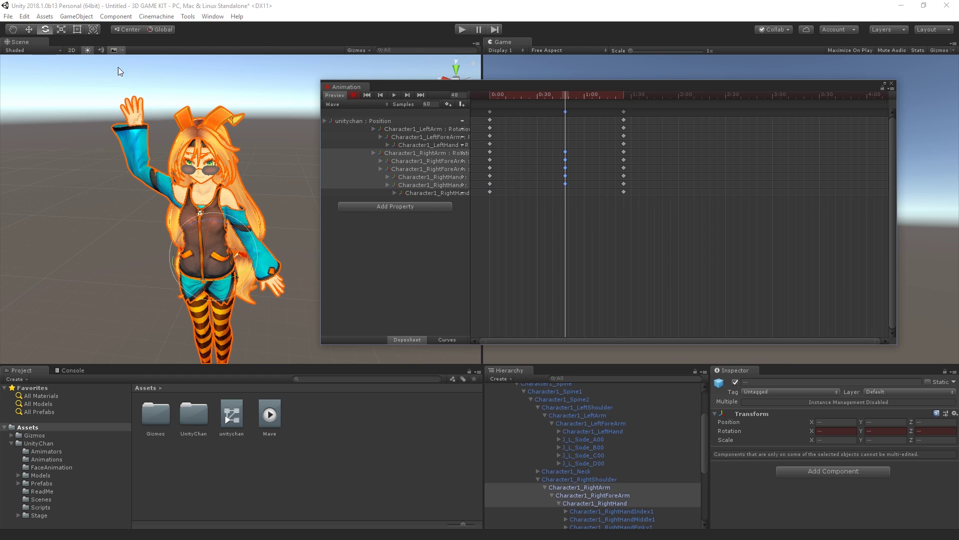
scroll(596, 499, down, 4)
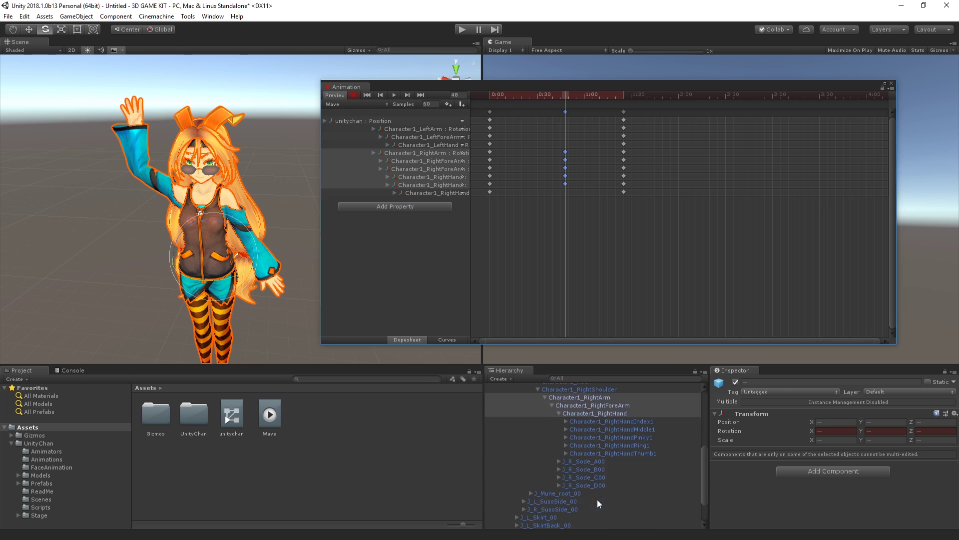
right_click(597, 499)
click(579, 390)
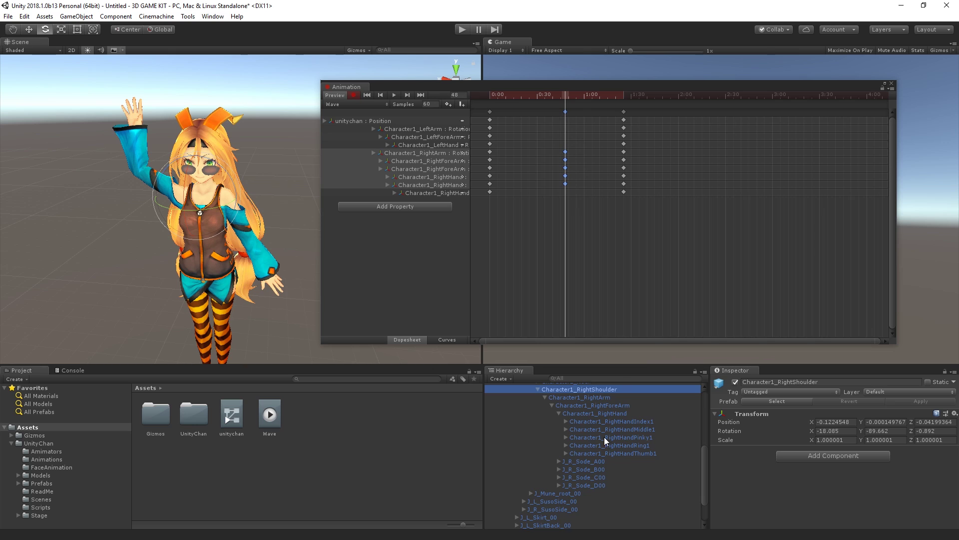
scroll(580, 419, up, 2)
click(590, 442)
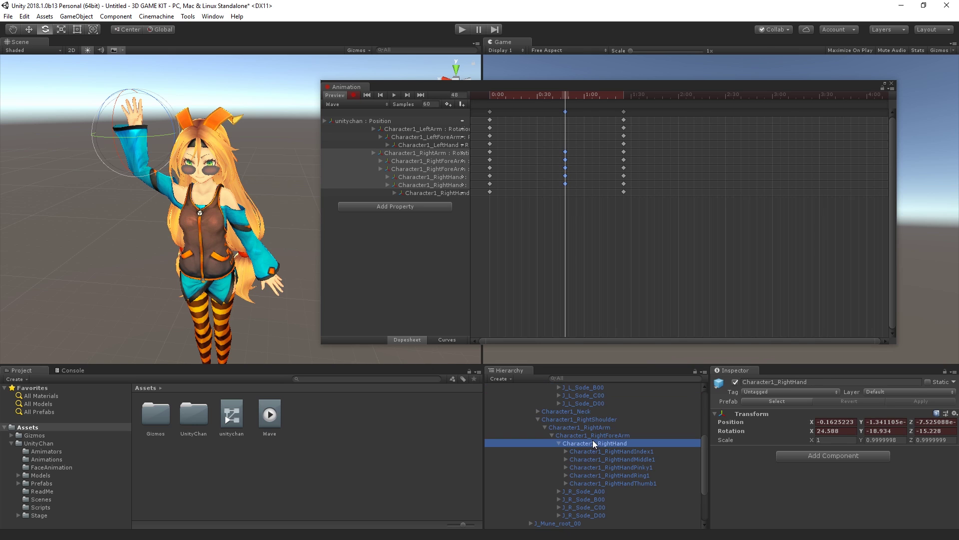
mouse_move(161, 119)
mouse_down()
mouse_move(163, 106)
mouse_move(135, 102)
mouse_move(160, 105)
mouse_up()
drag(119, 133, 116, 161)
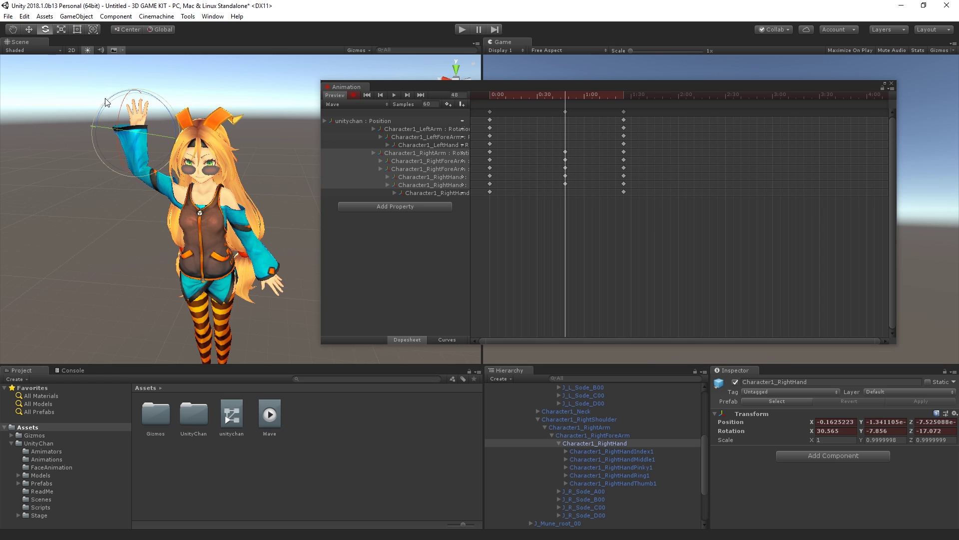
drag(108, 104, 173, 120)
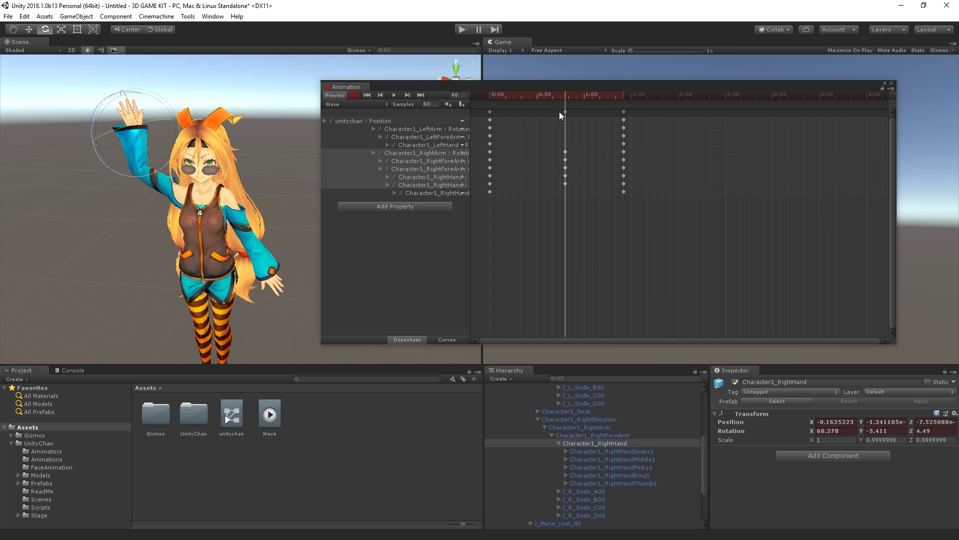
Step: Re-key the right forearm rotation at 61.838, 79.714, -10.91, then scrub back to frame 0
click(602, 450)
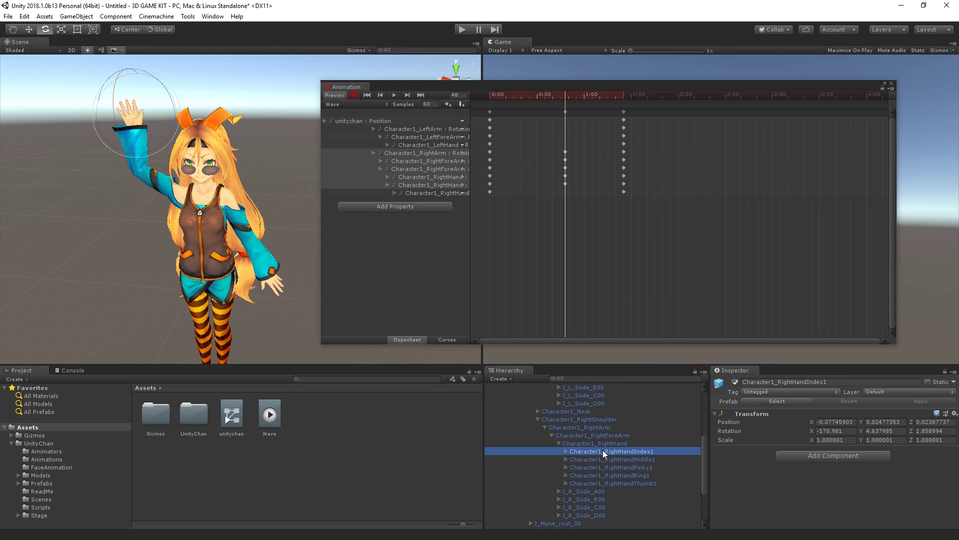
click(589, 435)
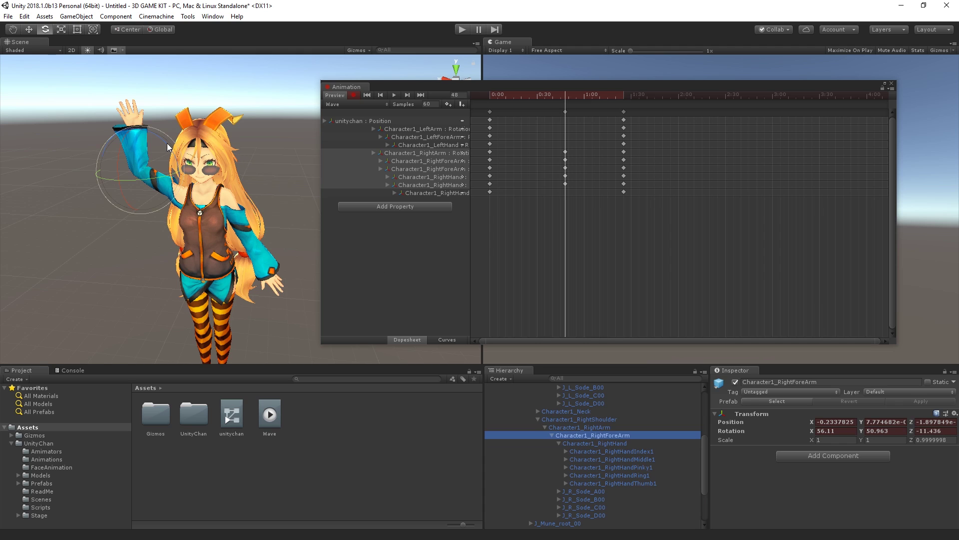
drag(173, 142, 204, 175)
right_drag(204, 175, 216, 190)
key(s)
drag(193, 140, 173, 131)
drag(500, 90, 316, 100)
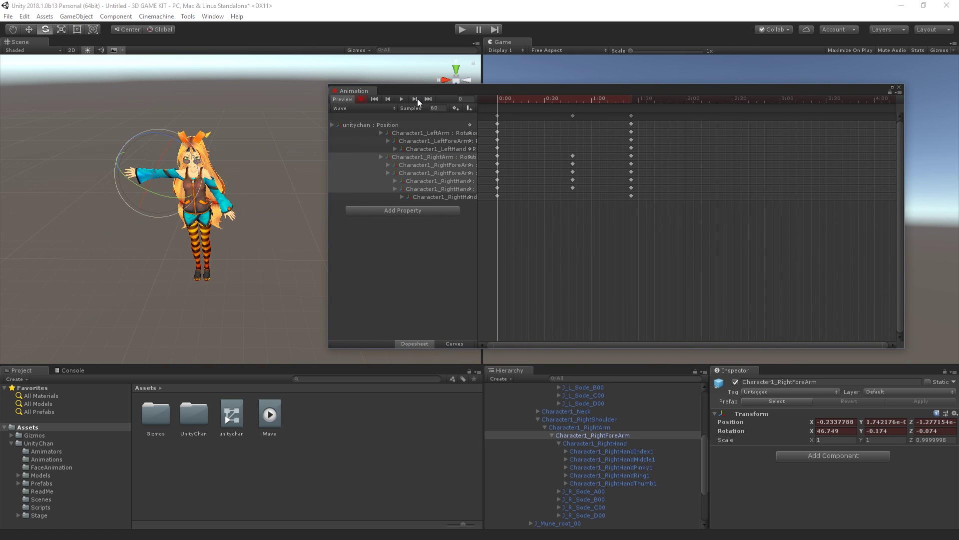
Step: Preview the Wave clip once, cancel the scene save prompt, and turn off keyframe recording
click(403, 98)
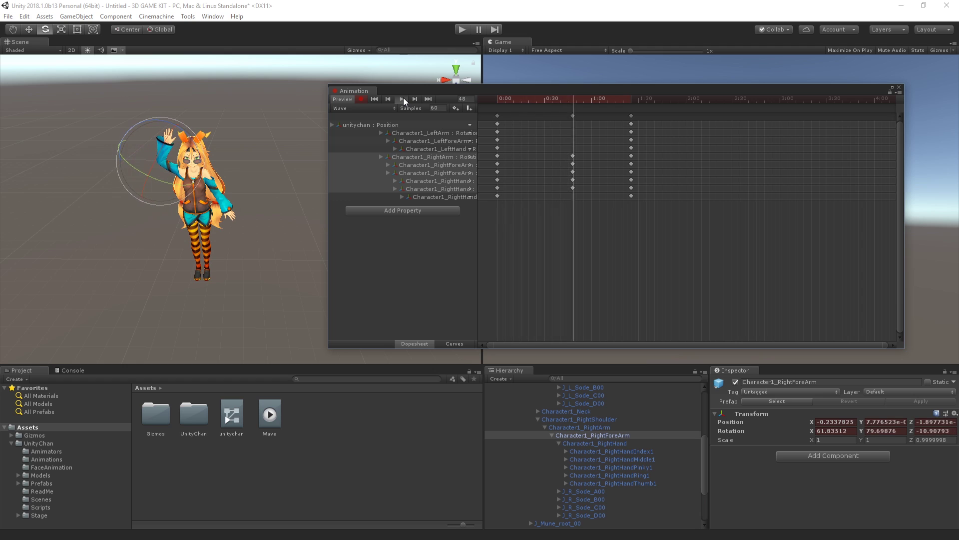
click(403, 99)
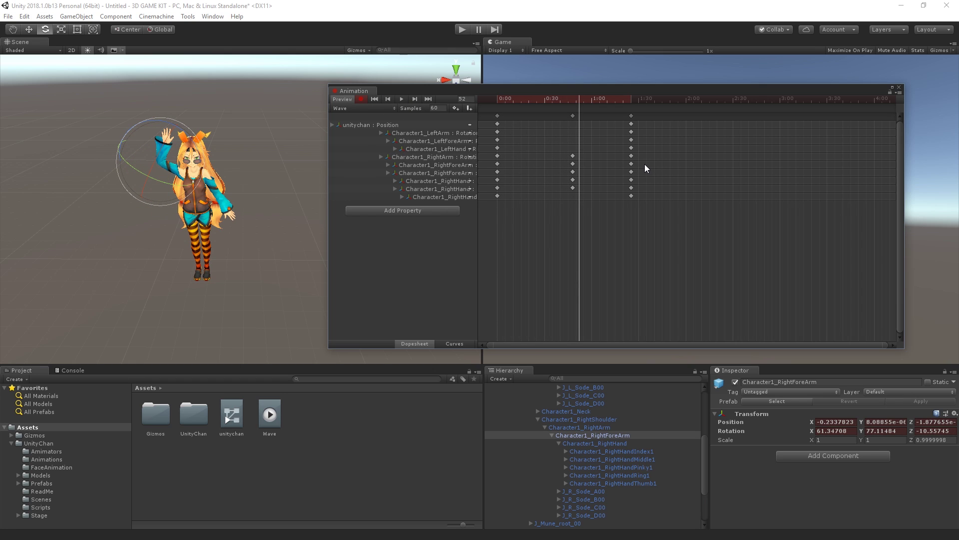
key(ctrl+s)
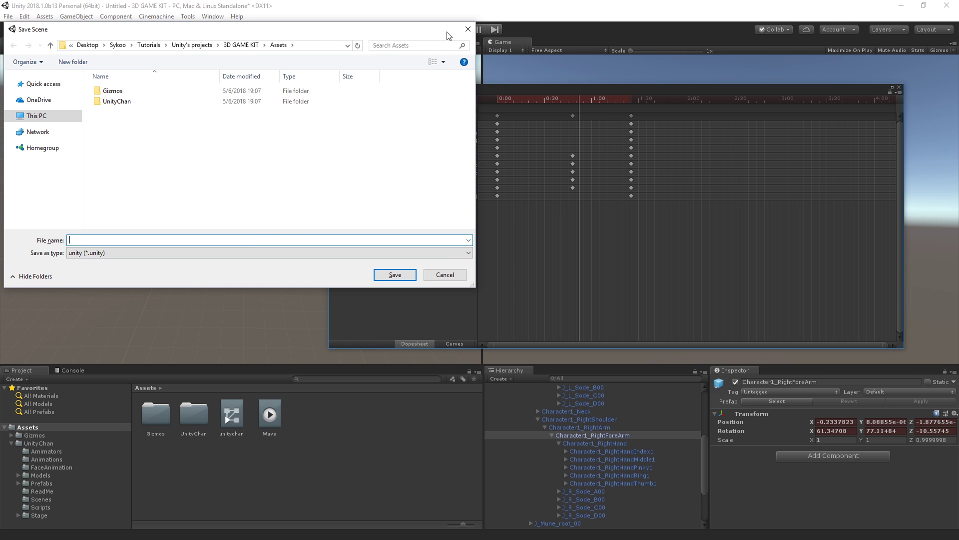
click(465, 31)
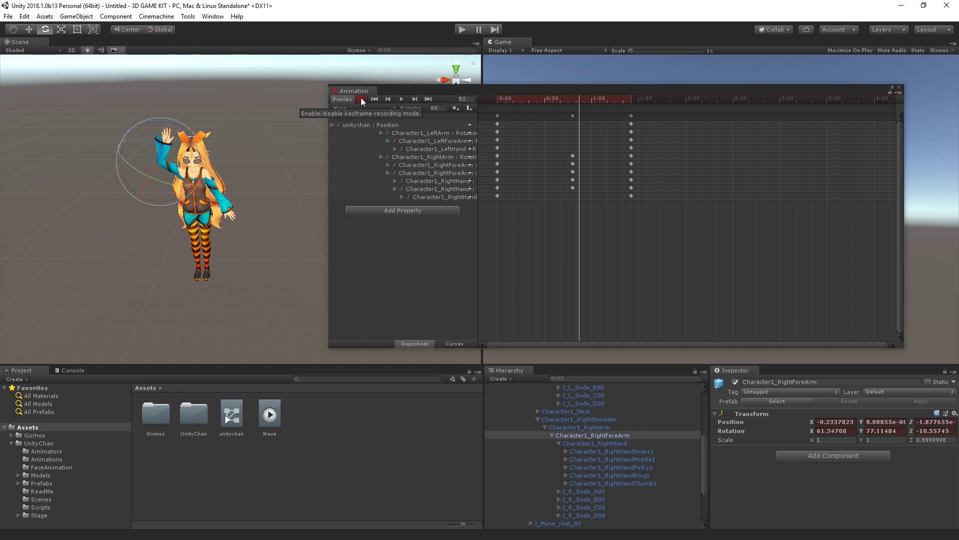
click(361, 100)
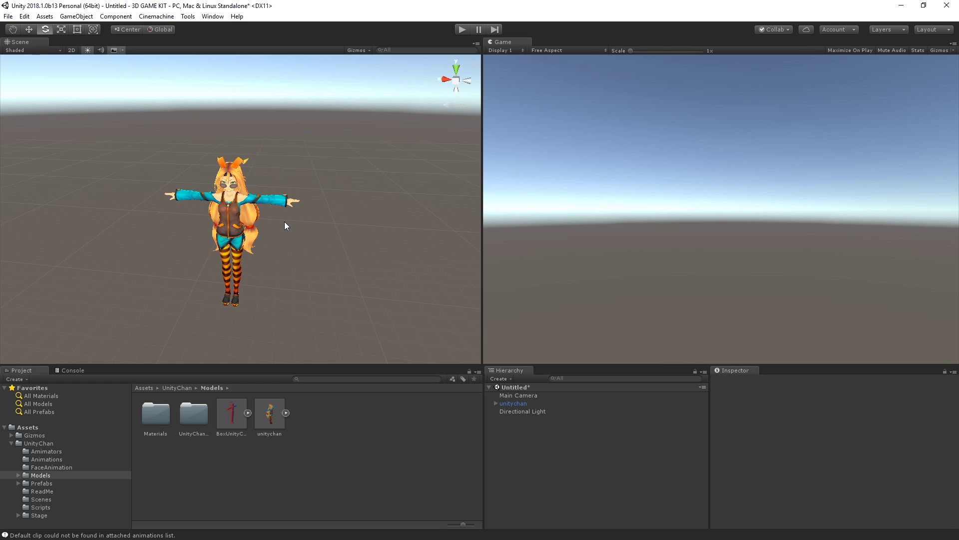
Step: Set the unitychan model's Rig Animation Type to Legacy and apply it
click(270, 415)
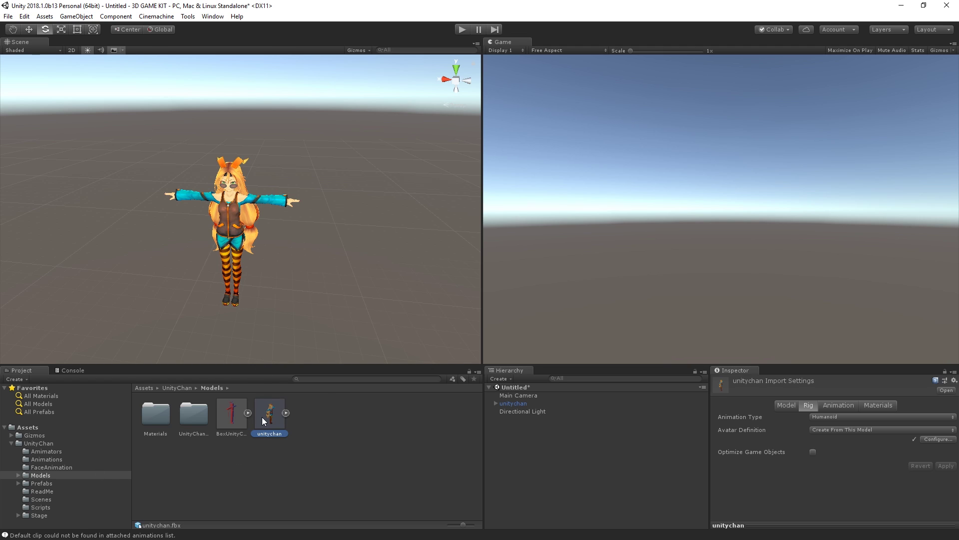
click(825, 417)
click(832, 440)
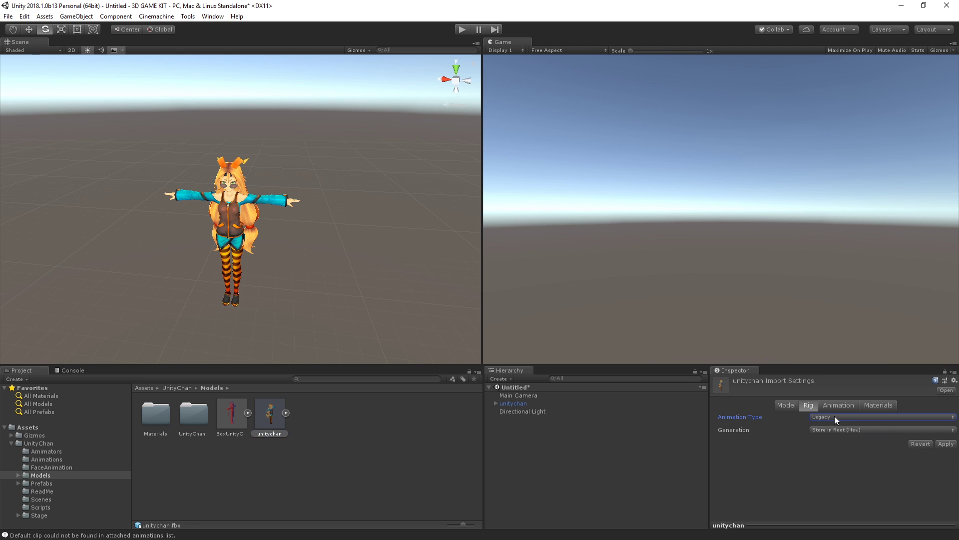
click(945, 443)
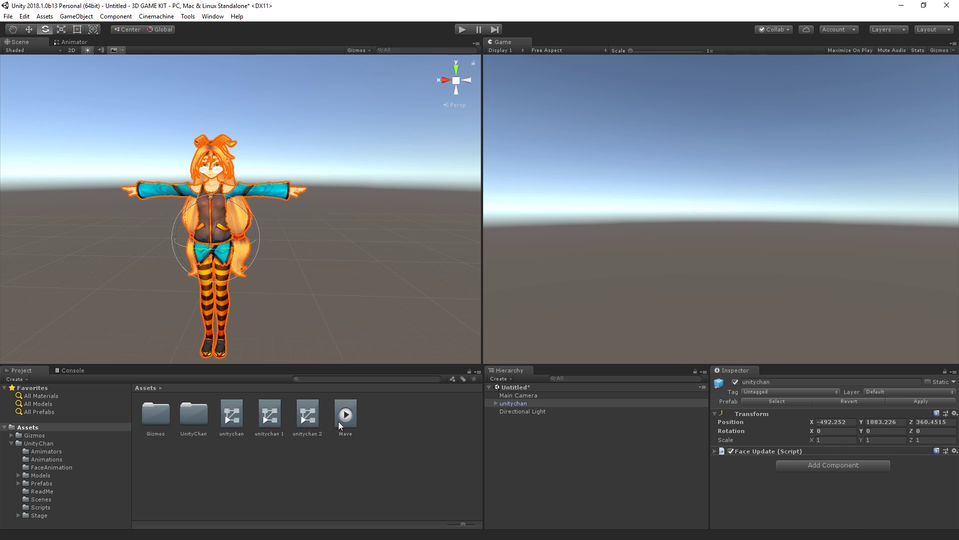
Step: Drop the Wave clip onto unitychan's Inspector, adding an Animation component that plays automatically
drag(338, 422, 869, 486)
scroll(848, 485, down, 1)
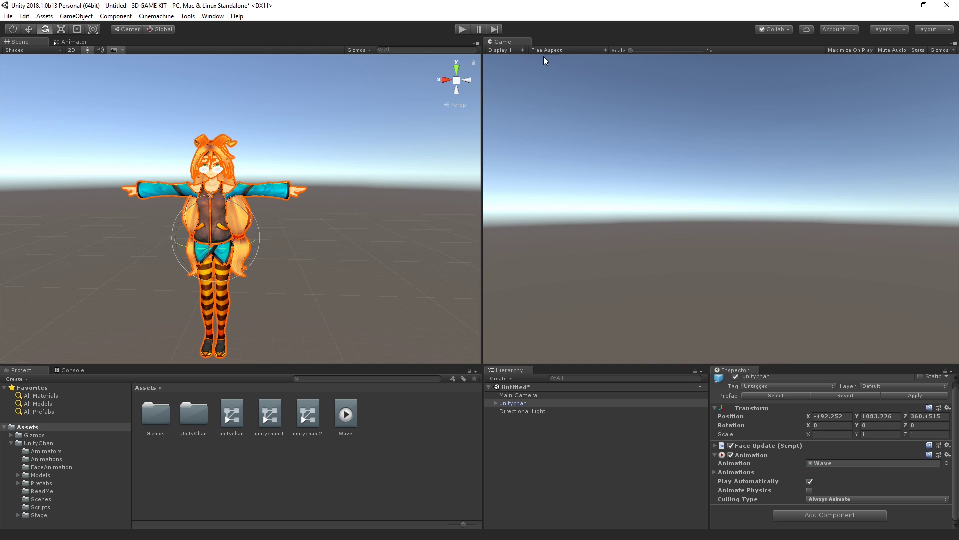
Step: Enter Play mode and pull the Scene view back to watch unitychan wave
click(462, 29)
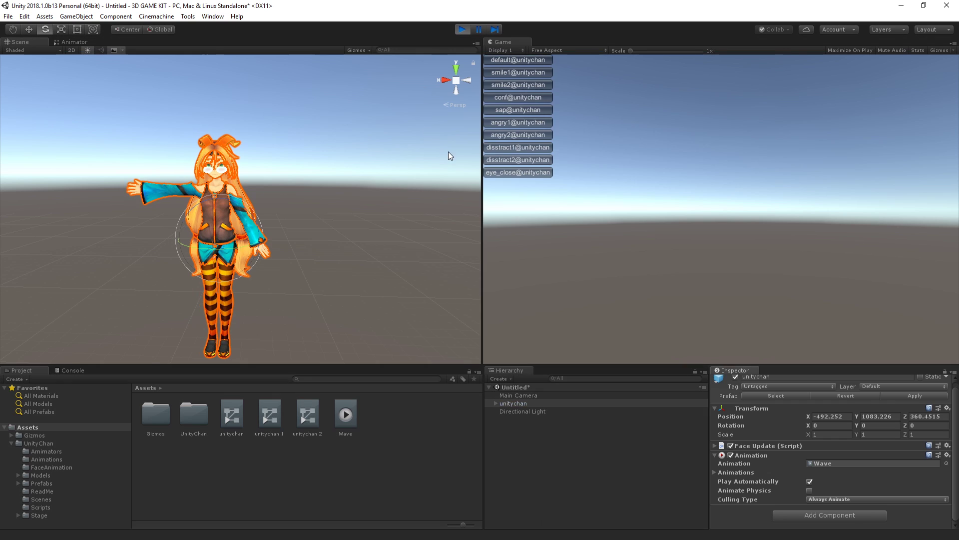
mouse_move(283, 224)
right_down()
mouse_move(279, 237)
mouse_move(315, 250)
mouse_move(289, 238)
right_up()
key(s)
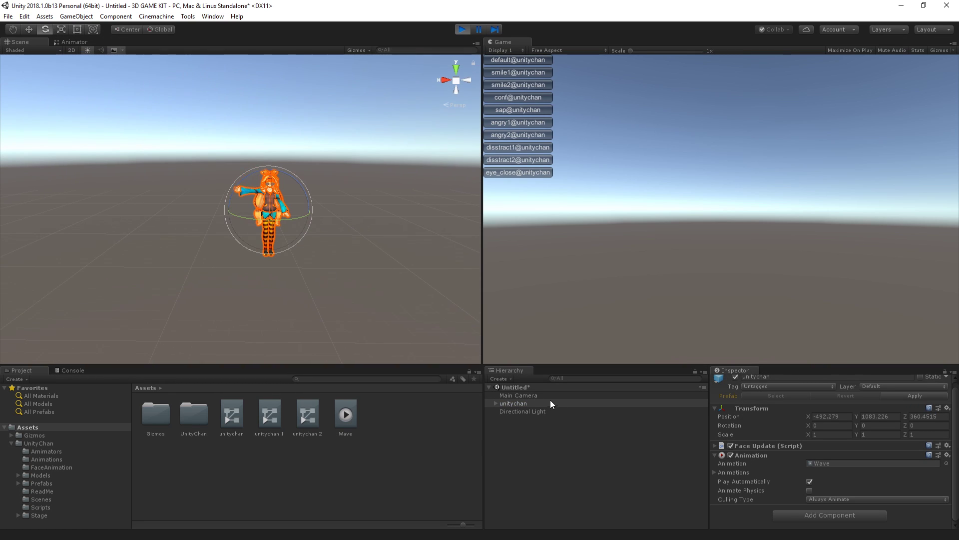
click(544, 395)
alt+drag(317, 272, 468, 240)
click(527, 407)
Step: Orbit and fly around unitychan to view the wave, then exit Play mode
click(531, 403)
click(518, 395)
alt+drag(420, 314, 191, 227)
key(e)
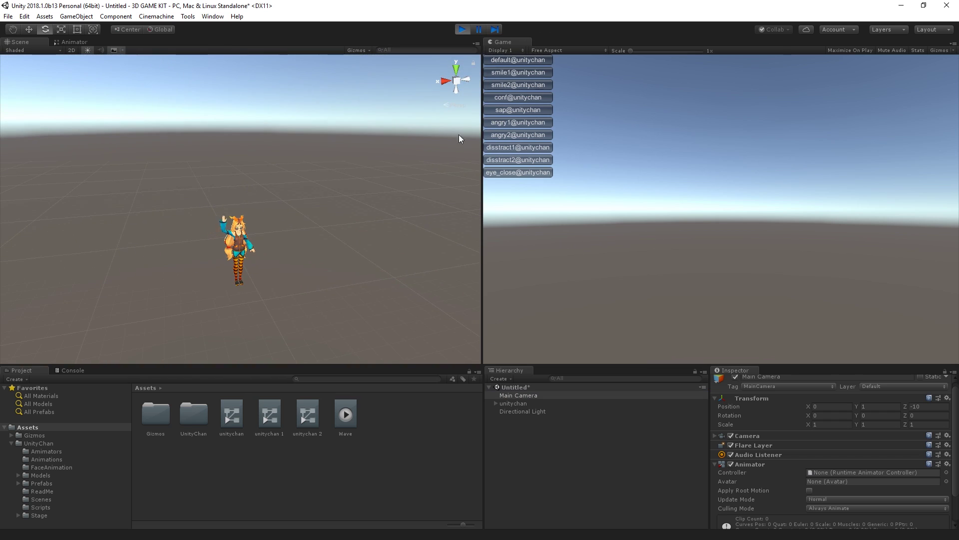
right_drag(306, 186, 324, 167)
key(w)
key(s)
key(w)
click(461, 31)
scroll(331, 191, down, 8)
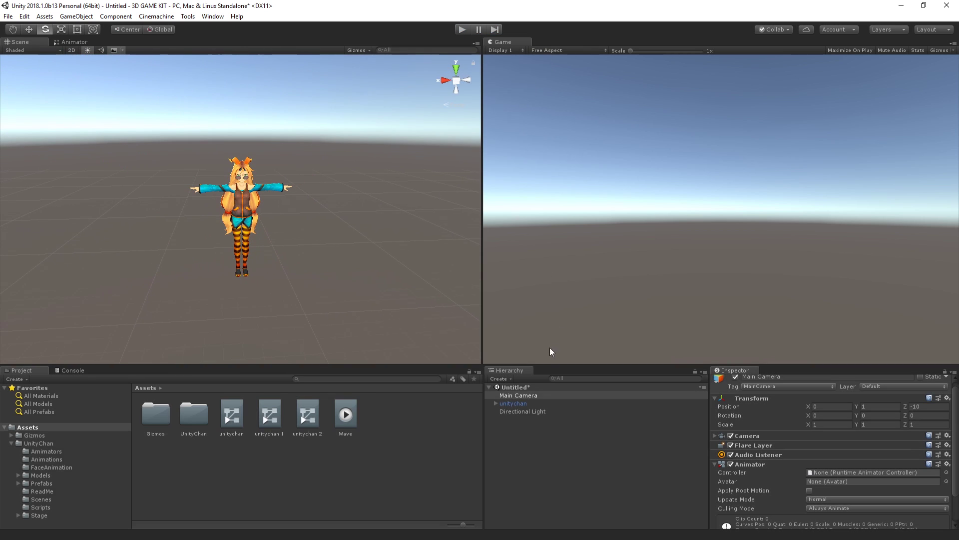
Step: Select unitychan, Alt-expand its full bone hierarchy, and bring up the Window menu
click(513, 402)
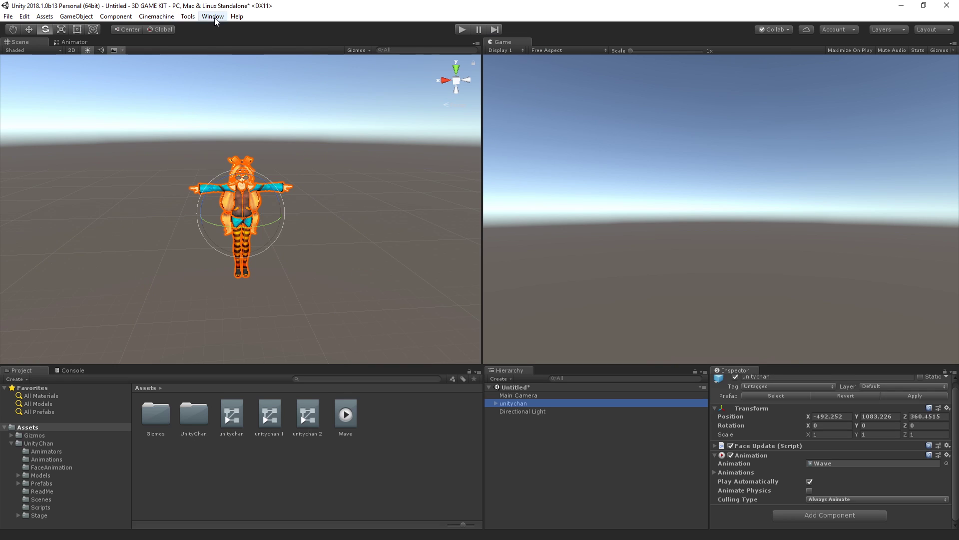
click(214, 17)
click(492, 403)
alt+click(495, 403)
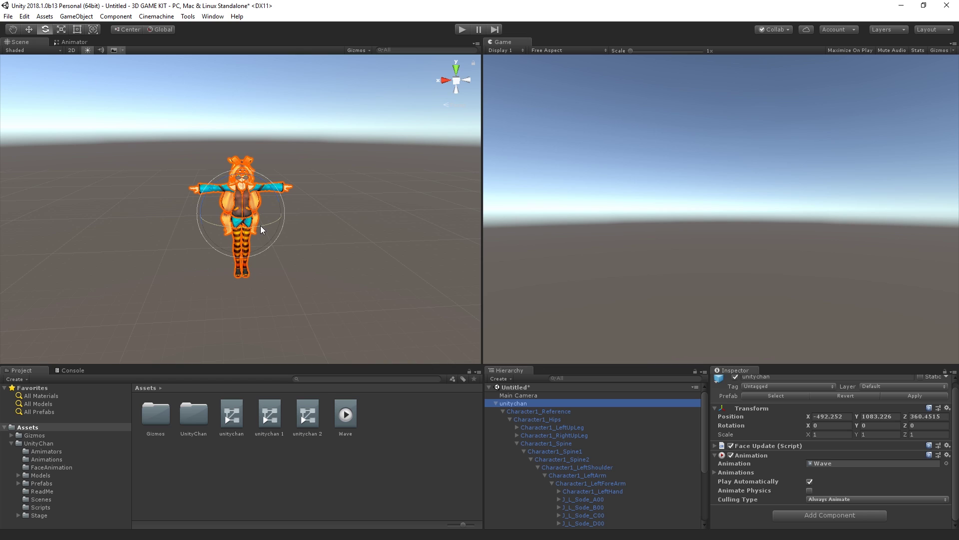
scroll(601, 444, down, 4)
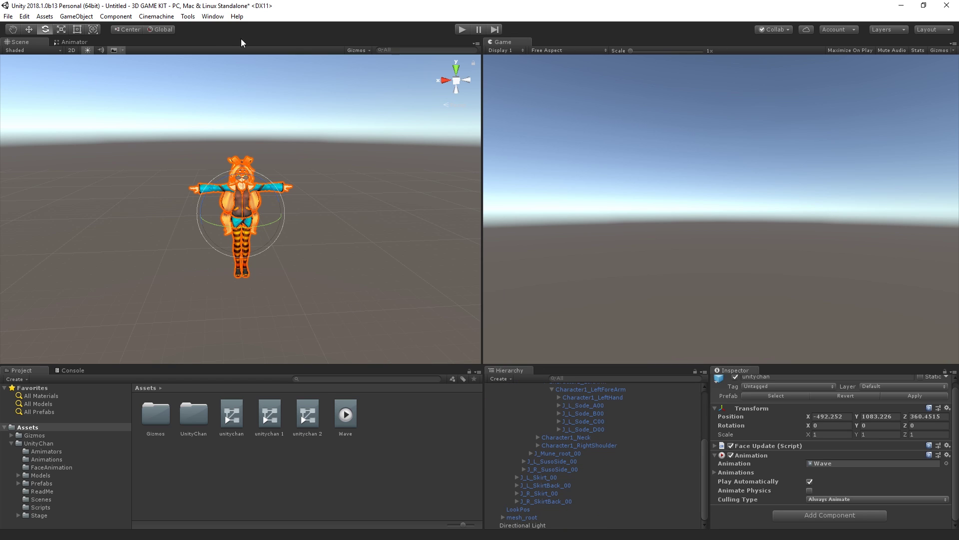
click(214, 16)
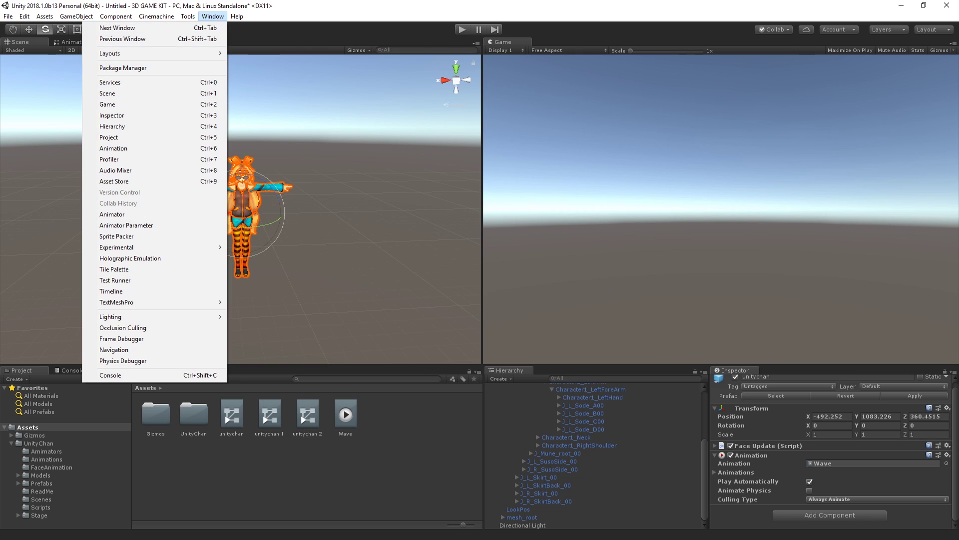